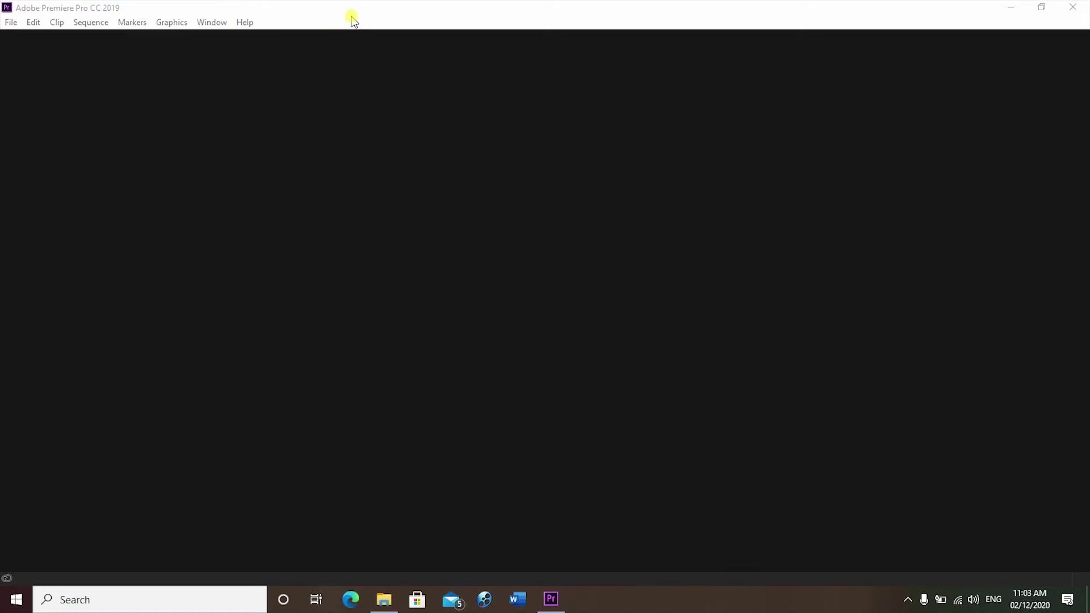
Create a new project named SECOND TUTS, overwriting the existing project of that name
left_click(352, 19)
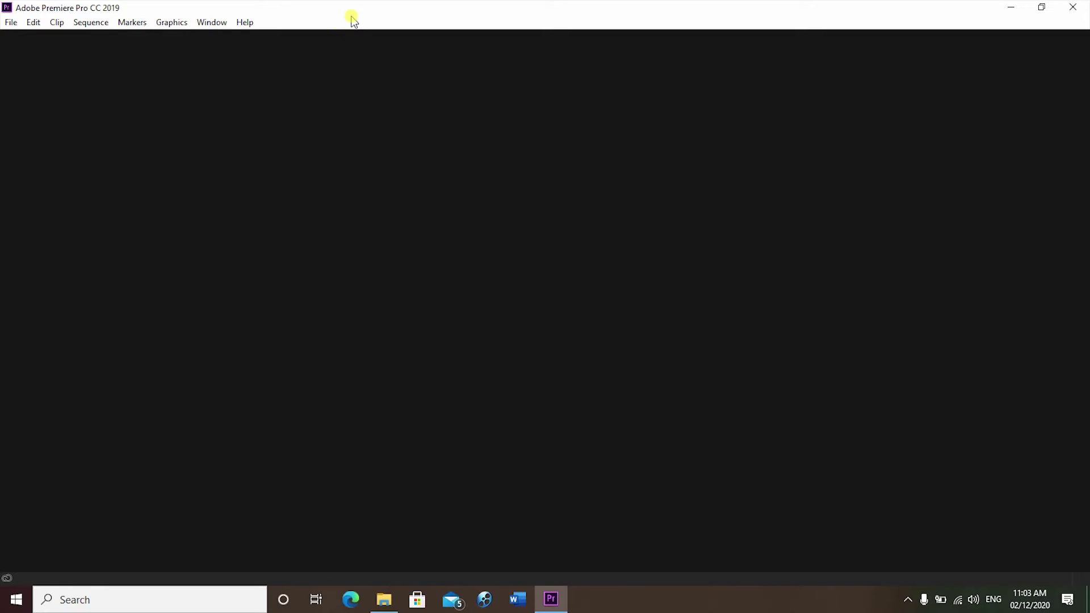
left_click(13, 24)
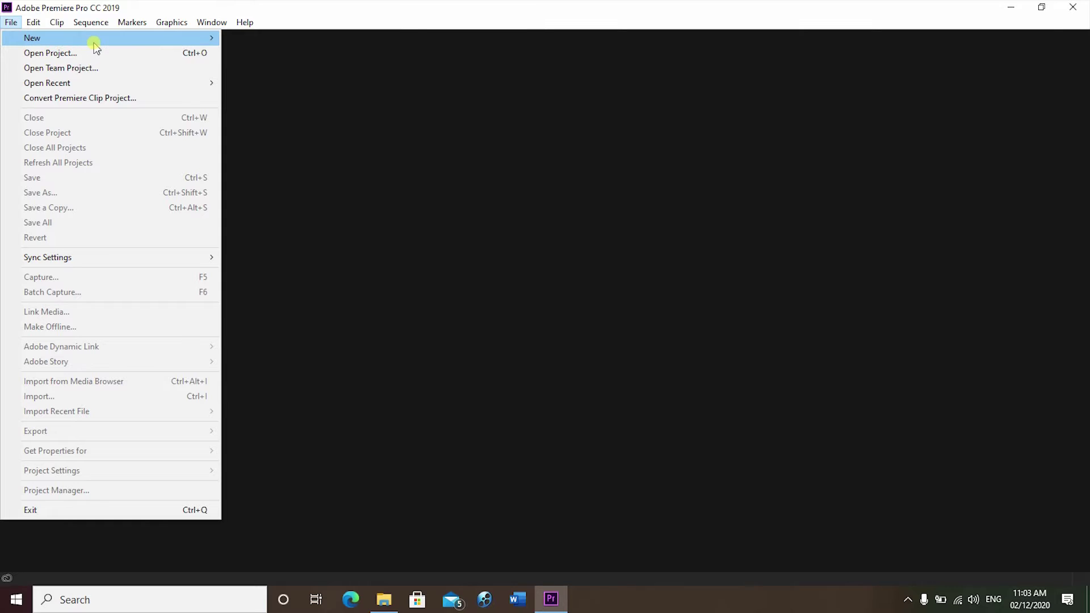
left_click(245, 37)
left_click(653, 503)
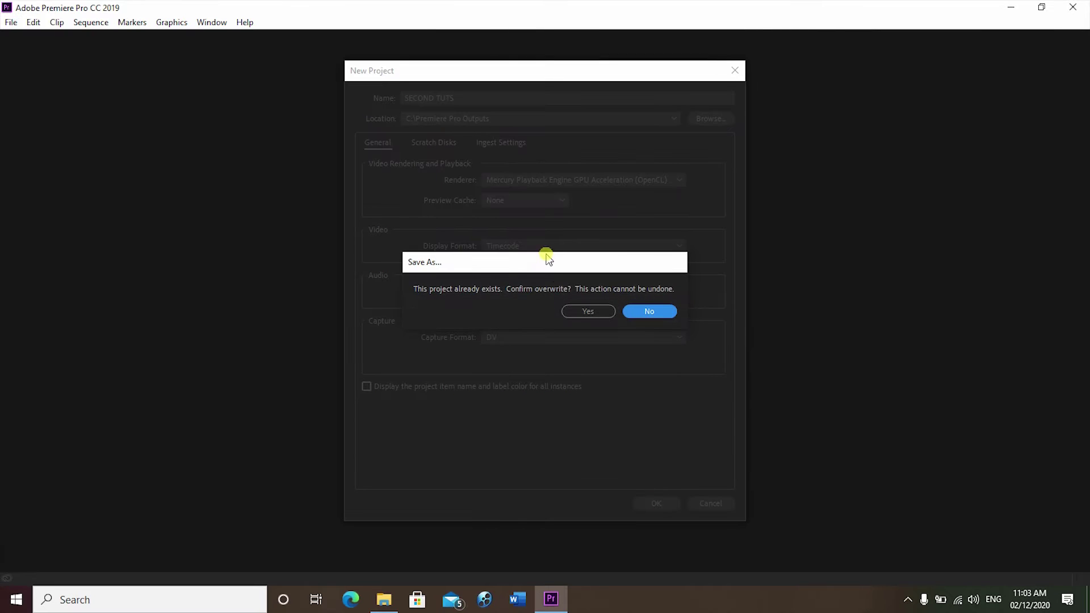
left_click(585, 309)
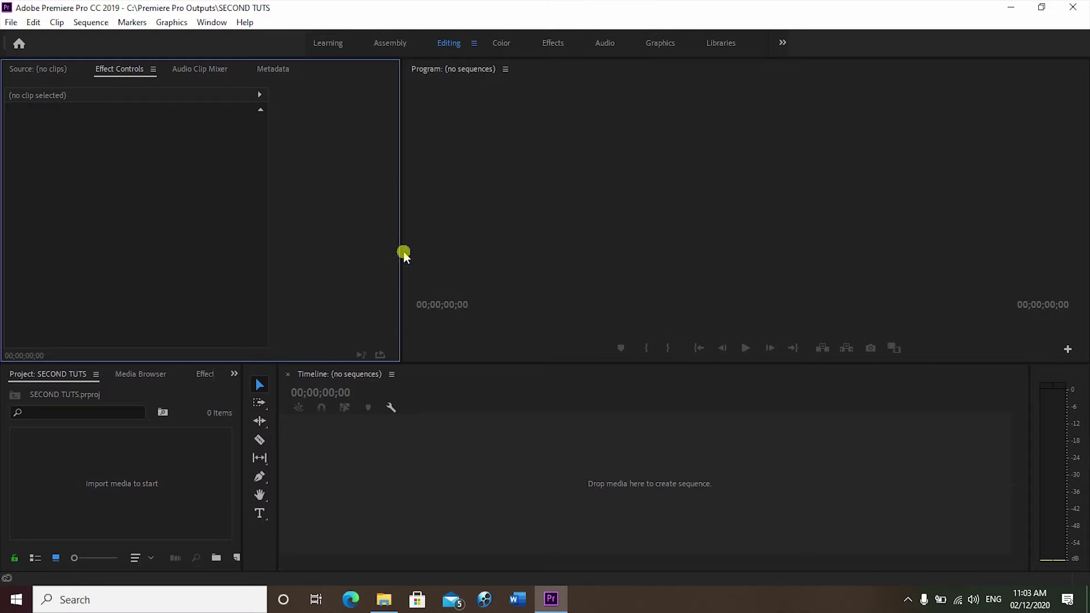
Import IMG_E9754.MOV from the Desktop PR folder into the Project panel
left_click(143, 478)
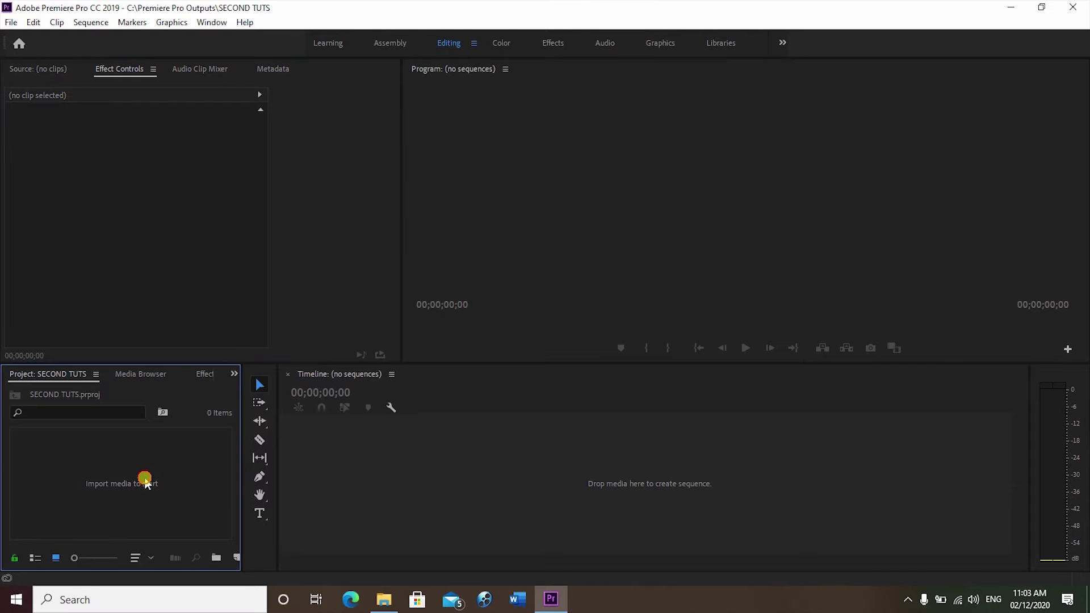
left_click(545, 492)
left_click(218, 232)
left_click(189, 450)
left_click(367, 484)
left_click(269, 310)
left_click(180, 436)
left_click(227, 514)
double_click(142, 503)
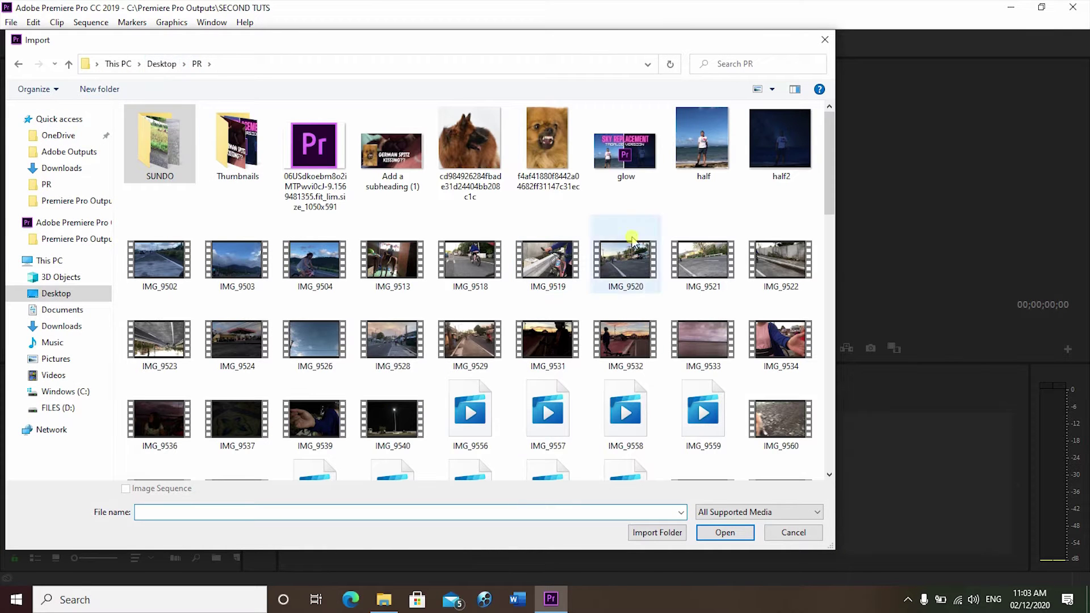
left_click_drag(828, 194, 835, 462)
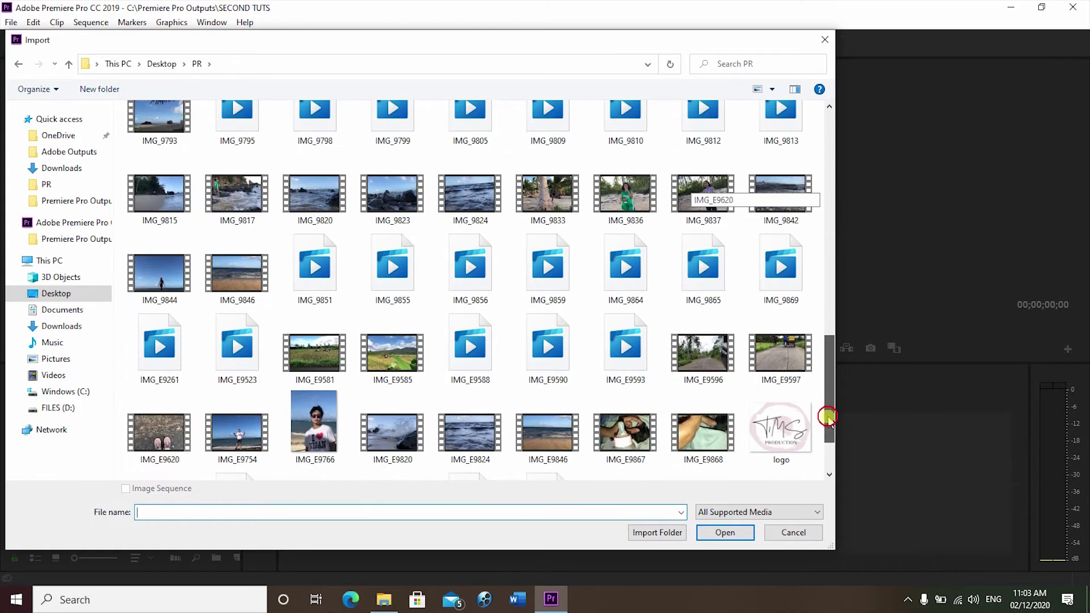
left_click(237, 348)
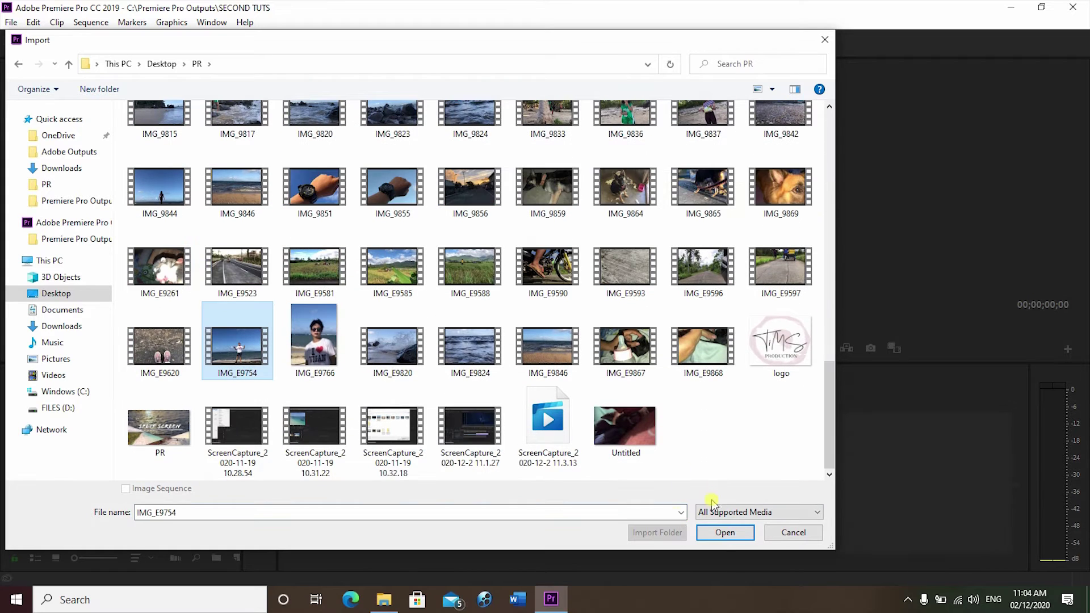
left_click(723, 533)
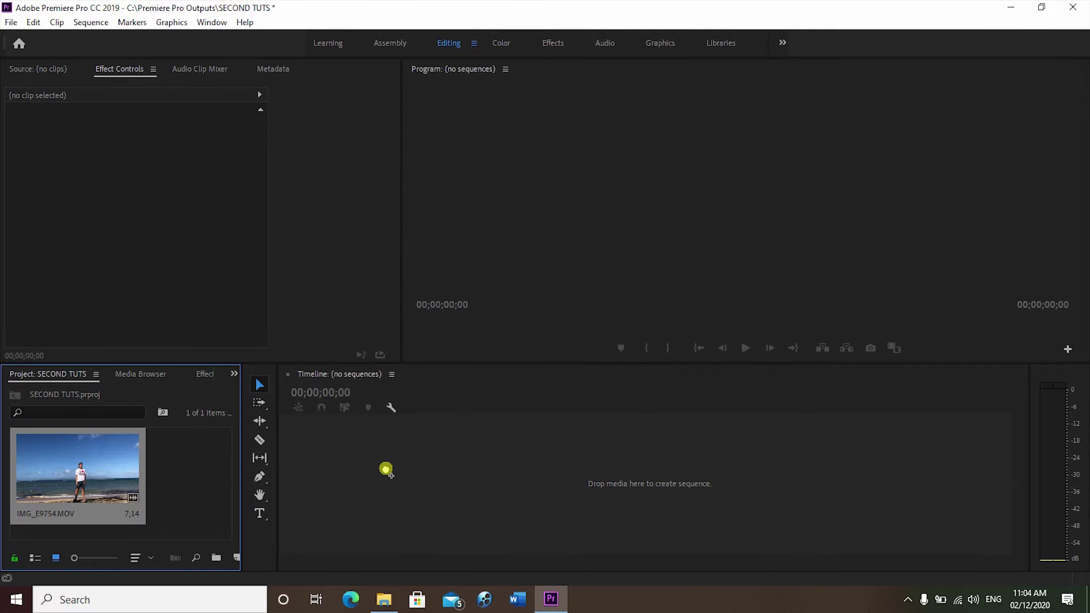
Create the IMG_E9754 sequence, then unlink and delete the clip's A1 audio
left_click_drag(386, 473, 384, 468)
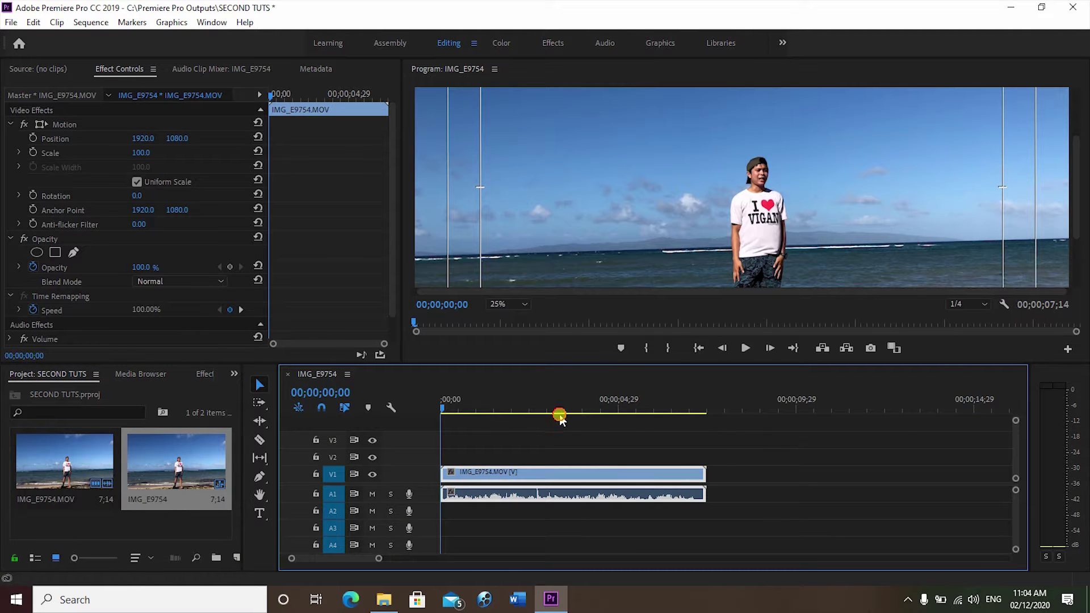
left_click_drag(591, 417, 401, 431)
right_click(649, 475)
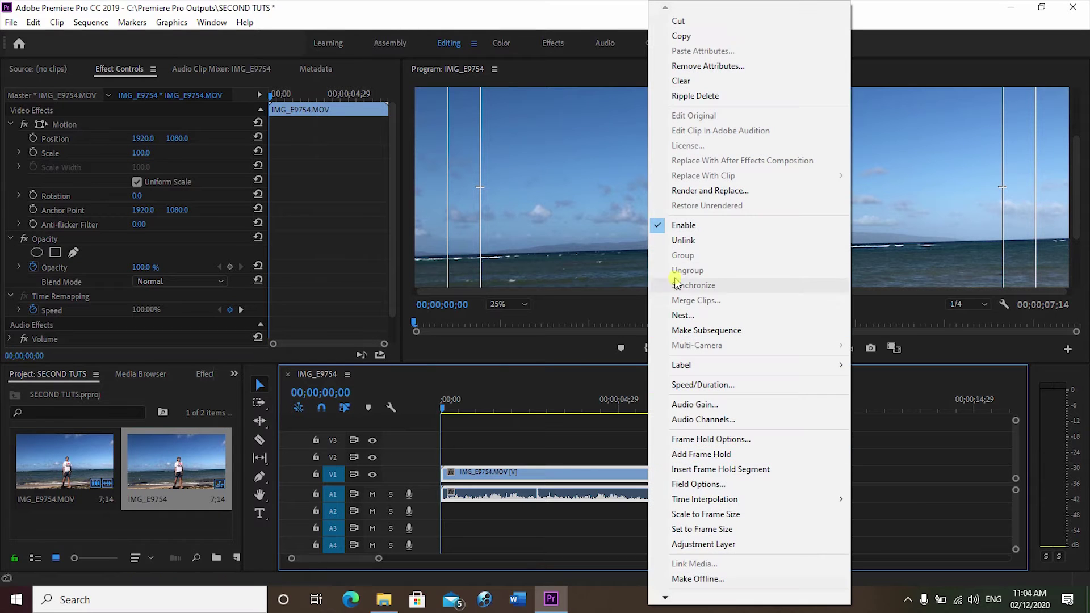
left_click(679, 240)
left_click(688, 493)
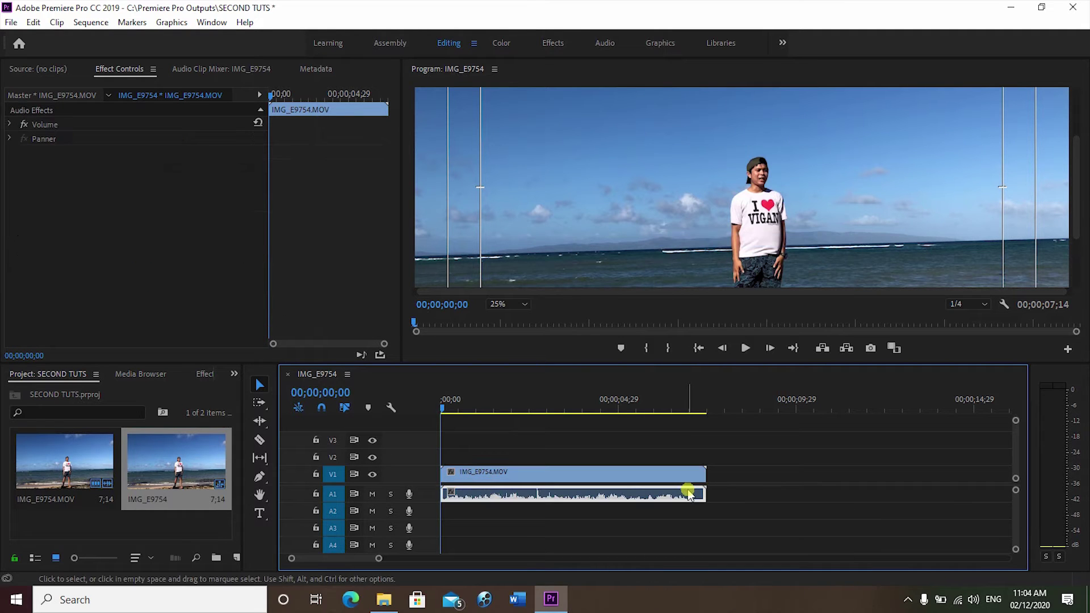
key("Delete")
left_click(624, 472)
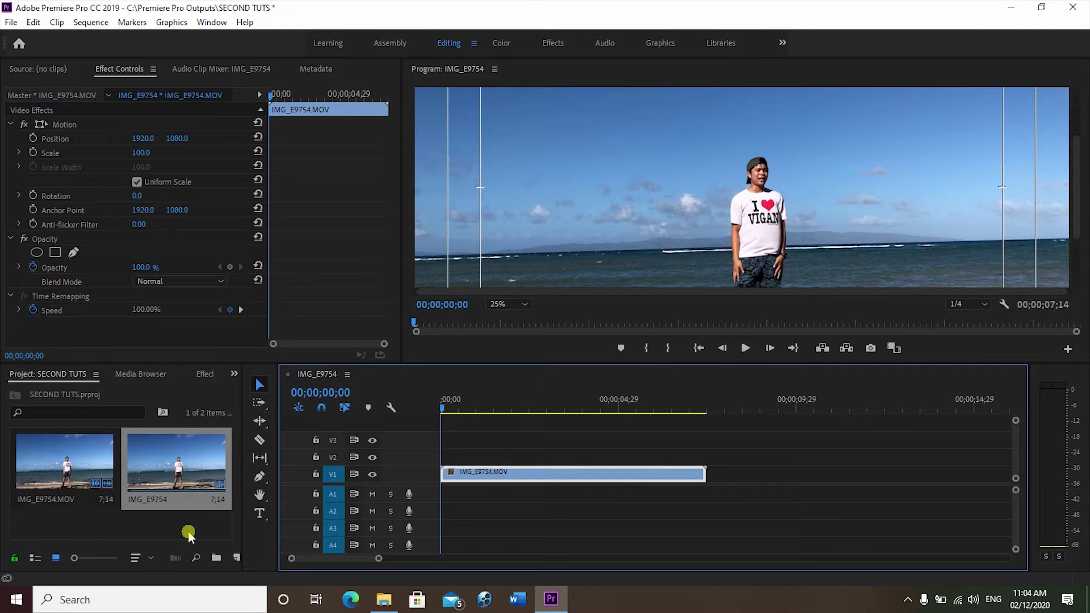
Import mlky_6.mp4 from the Downloads folder into the project
double_click(189, 534)
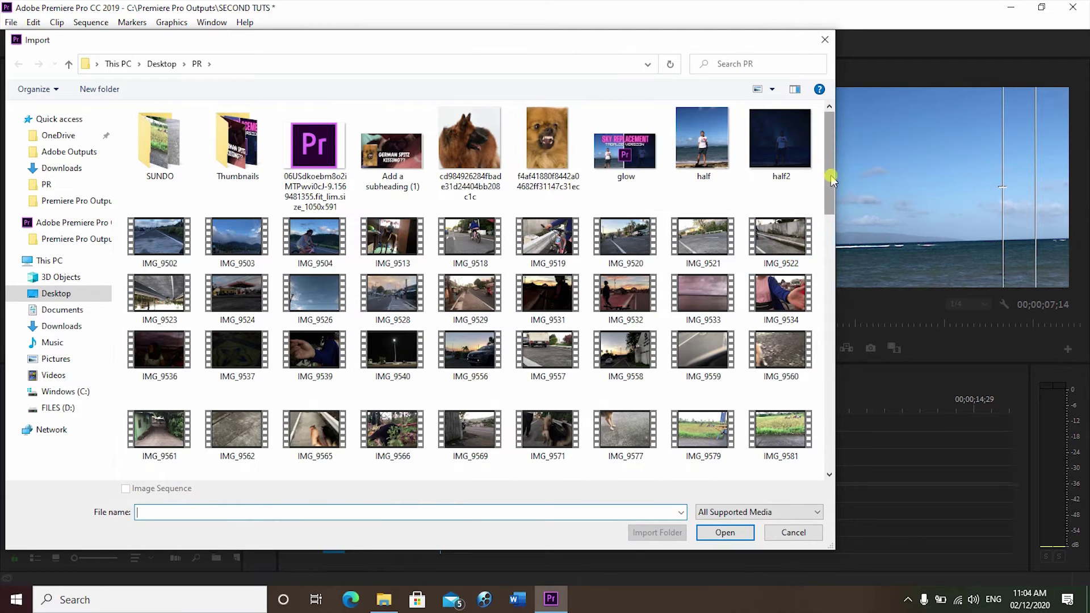
mouse_move(833, 180)
left_mouse_down()
mouse_move(847, 449)
mouse_move(830, 114)
left_mouse_up()
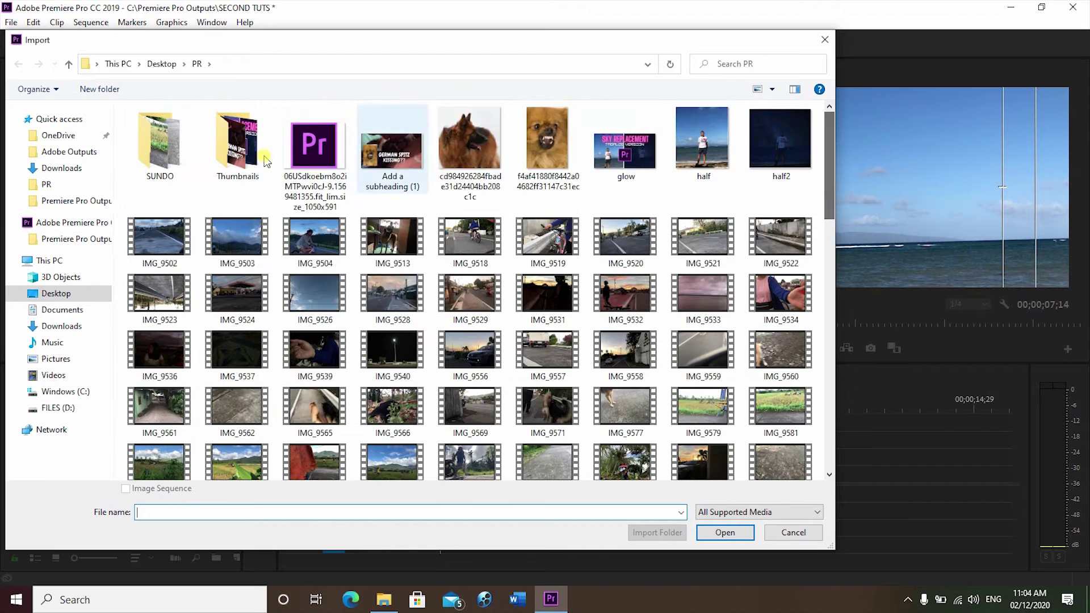
left_click(62, 168)
left_click(625, 154)
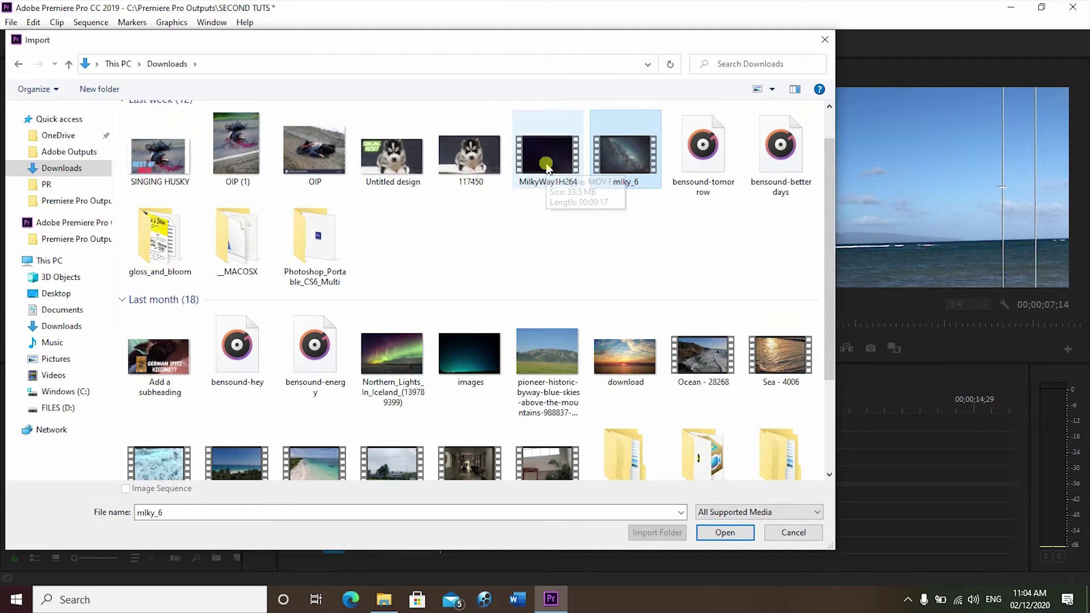
left_click(724, 532)
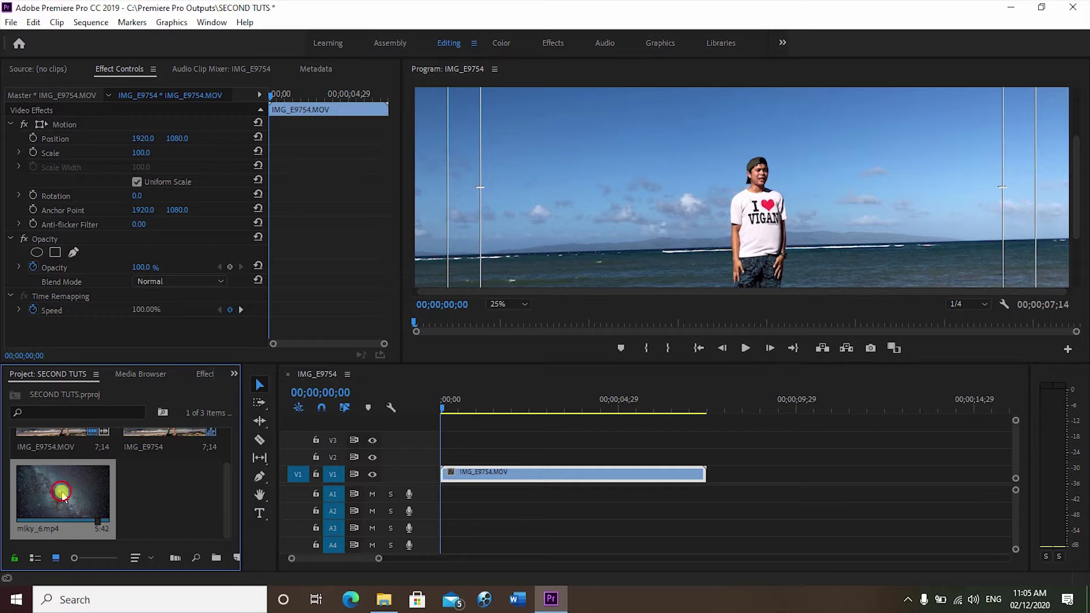
Place the Milky Way clip on V1 under the beach clip, starting at 00;00;03;03
mouse_move(61, 491)
left_mouse_down()
mouse_move(544, 515)
mouse_move(629, 493)
left_mouse_up()
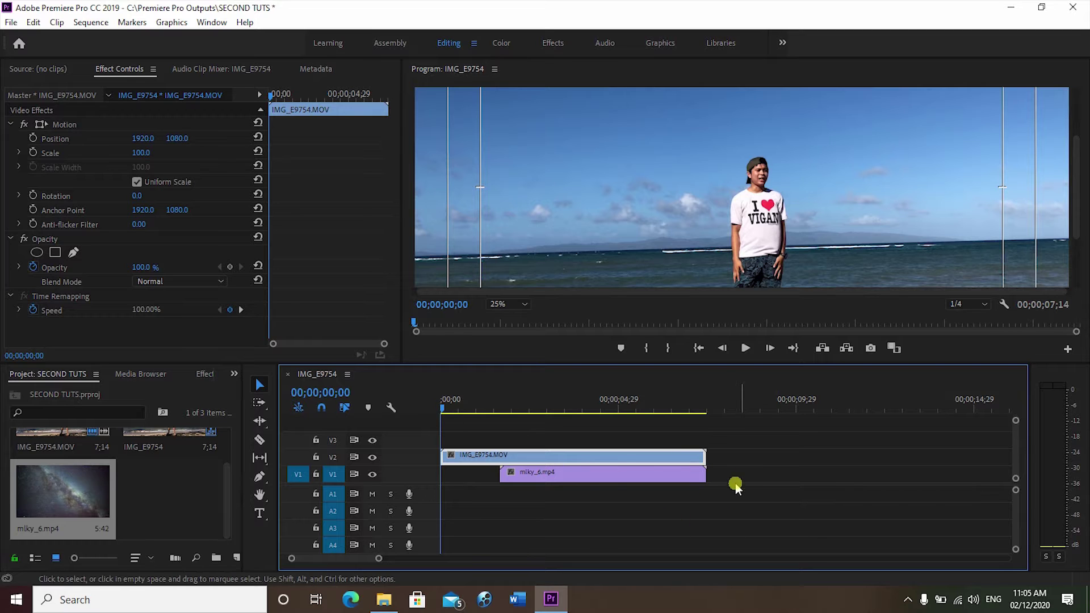
left_click_drag(379, 558, 358, 559)
left_click(615, 433)
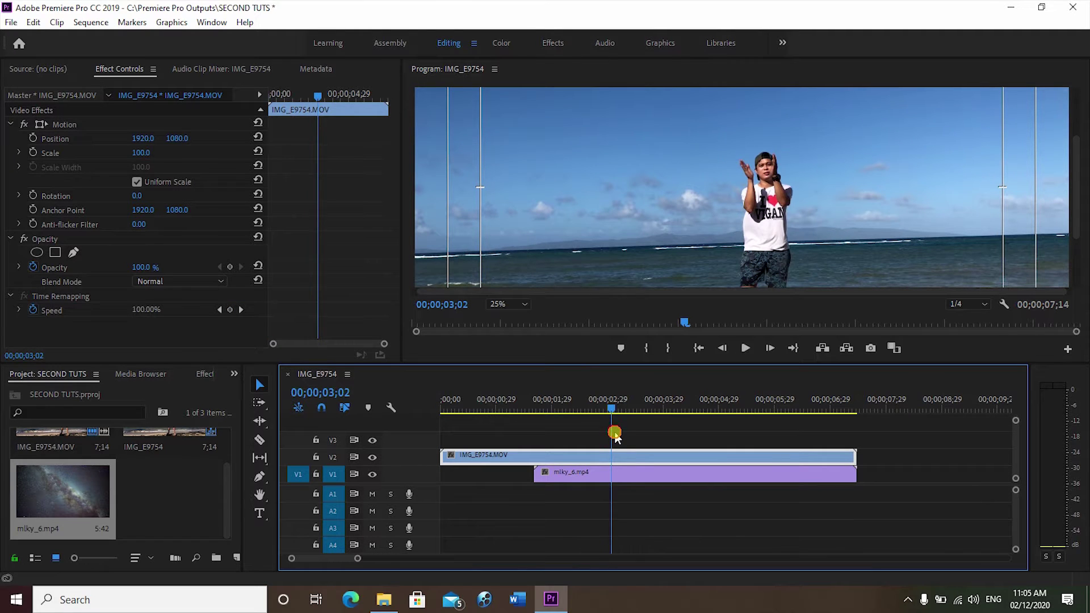
left_click_drag(615, 433, 616, 433)
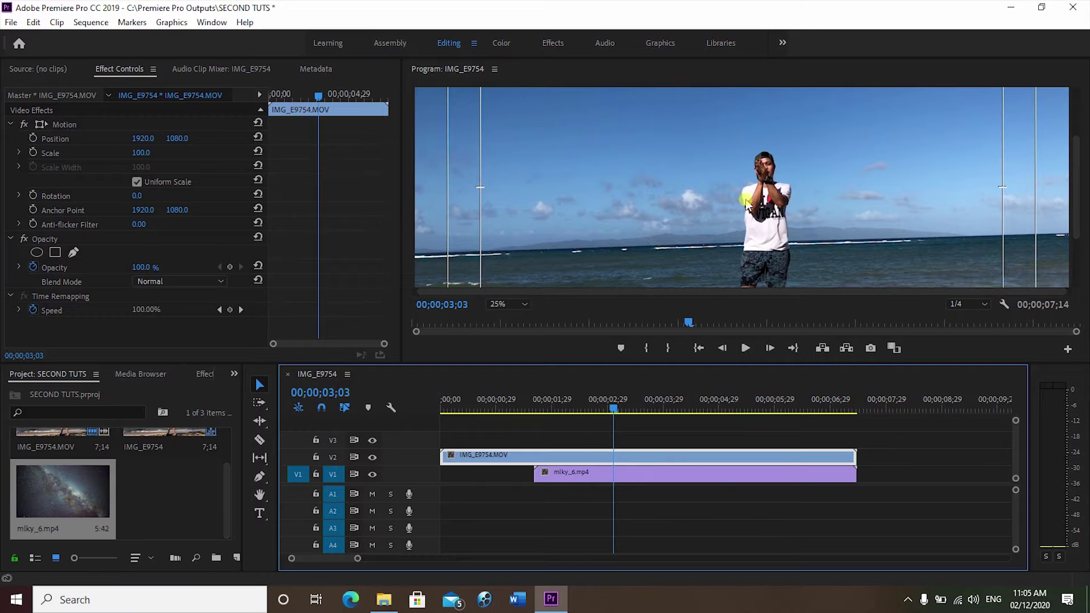
left_click(568, 475)
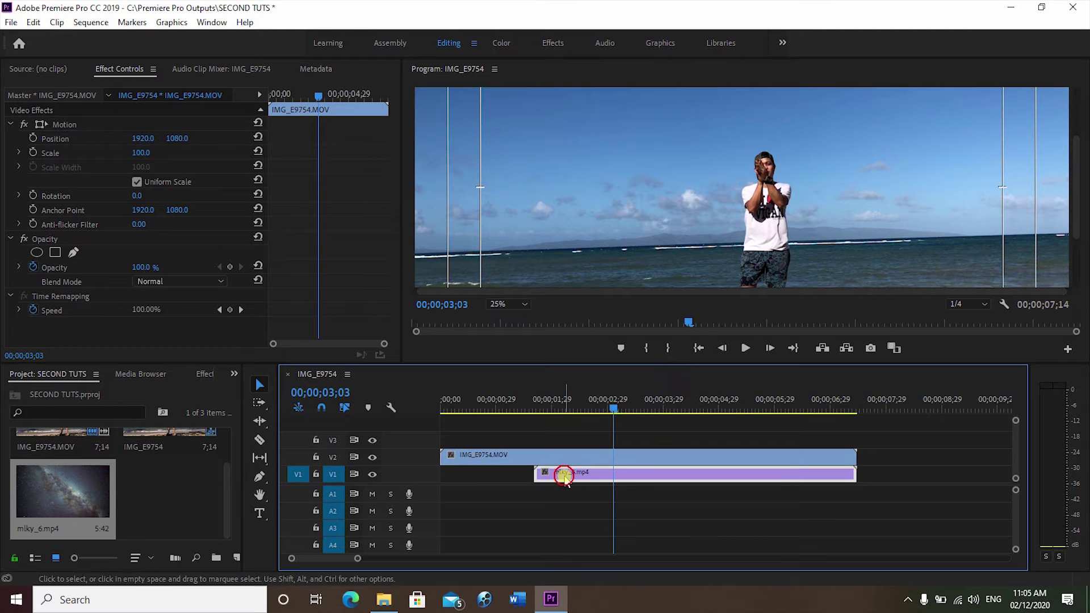
left_click_drag(633, 479, 713, 477)
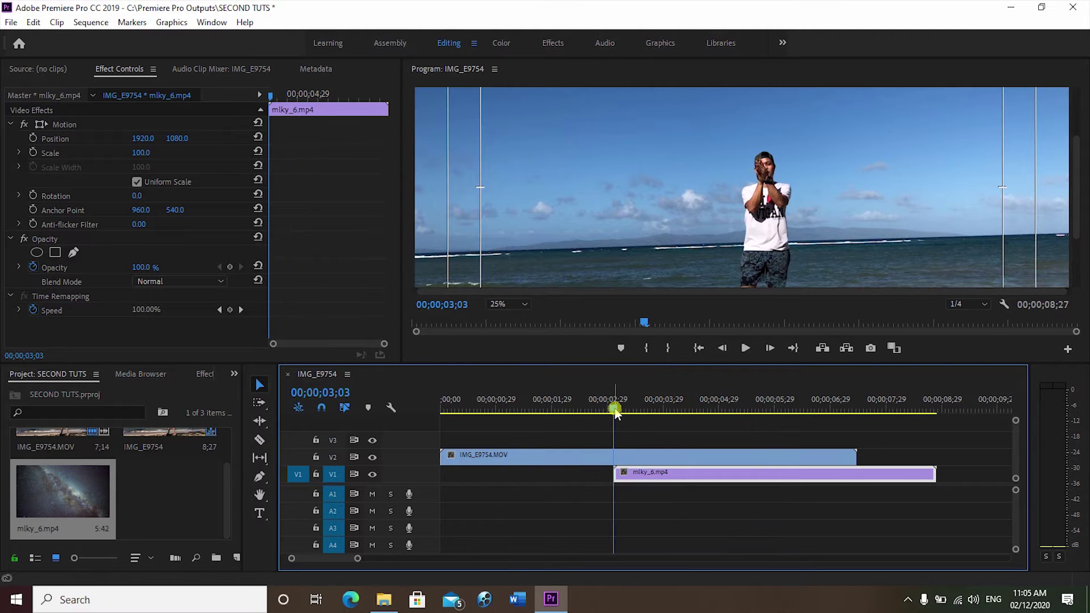
left_click_drag(618, 414, 617, 414)
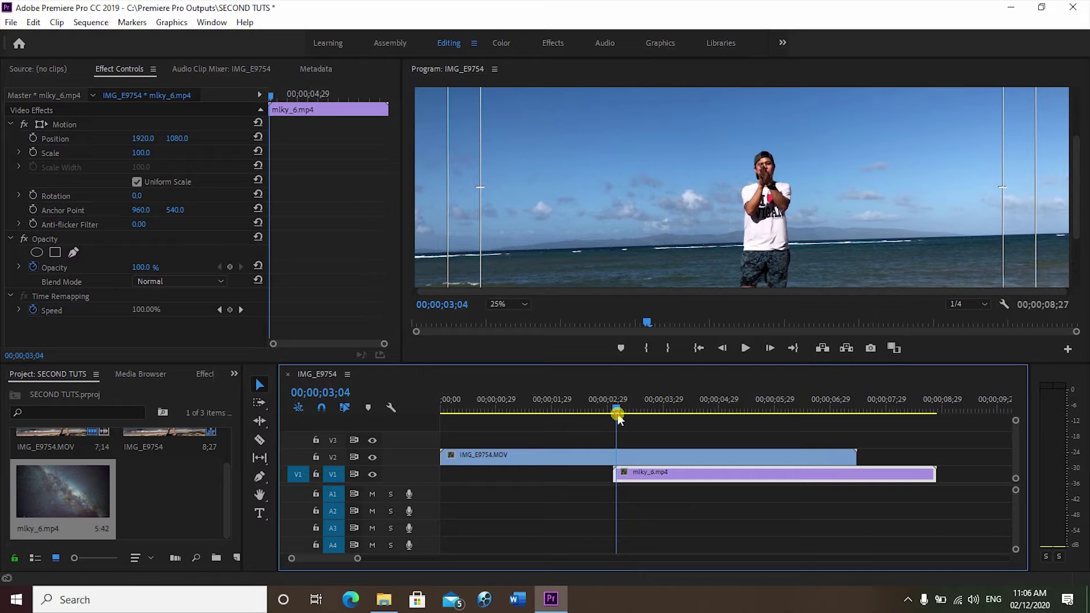
Razor-split the V2 beach clip at 00;00;03;03 and select its second half
left_click(563, 460)
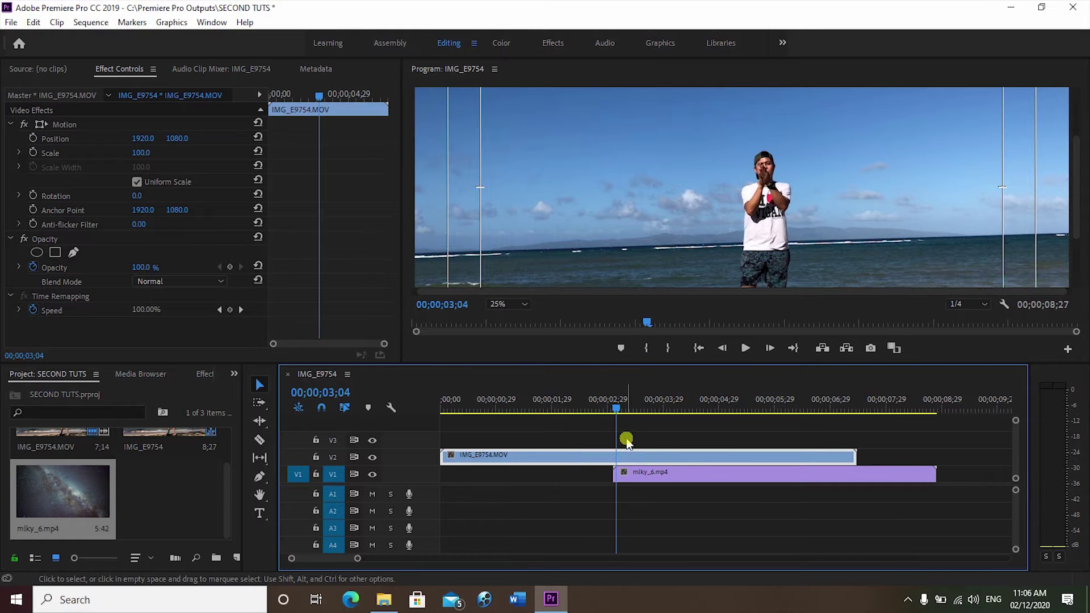
left_click_drag(618, 410, 615, 409)
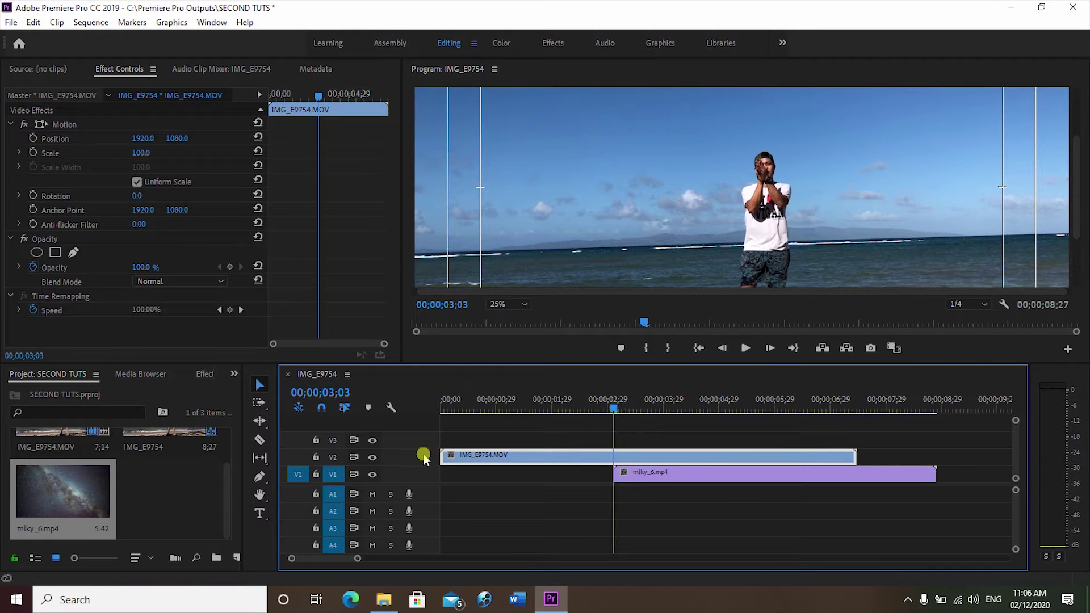
left_click(259, 440)
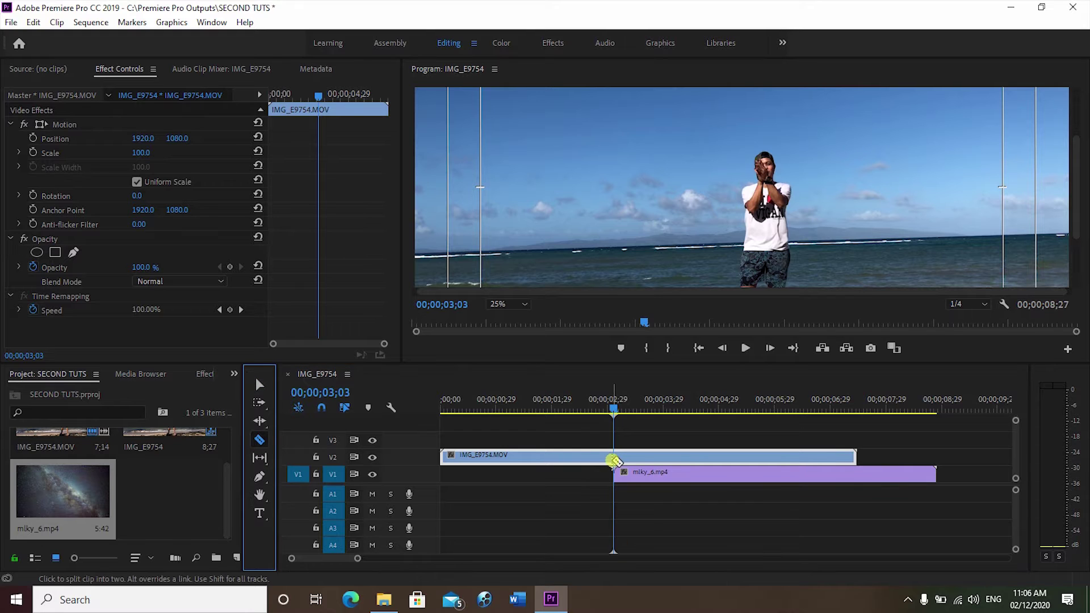
left_click(616, 460)
left_click(260, 385)
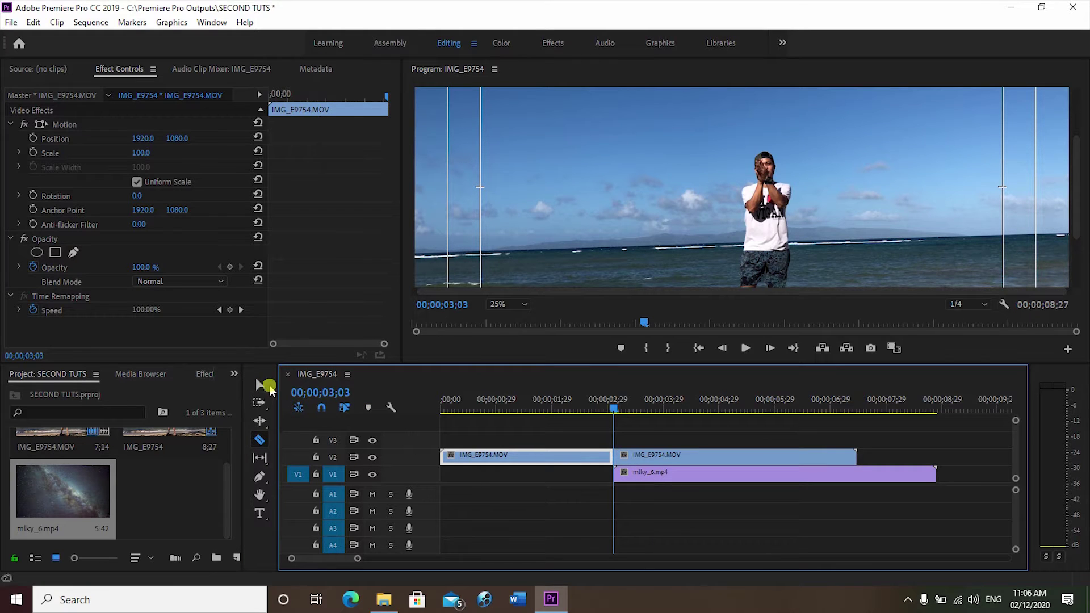
left_click(656, 458)
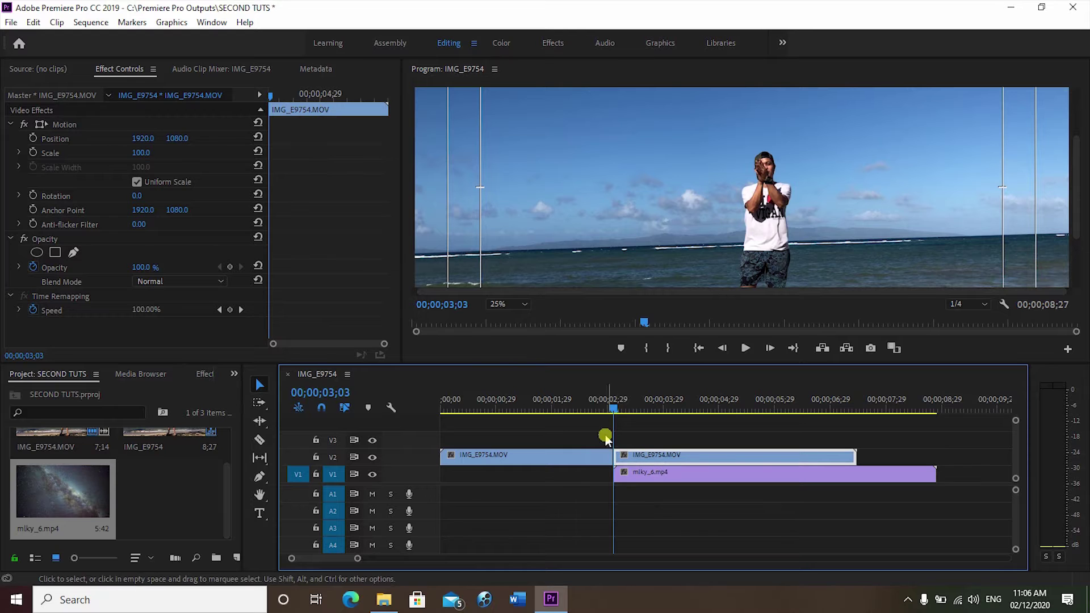
mouse_move(614, 411)
left_mouse_down()
mouse_move(658, 423)
mouse_move(617, 429)
left_mouse_up()
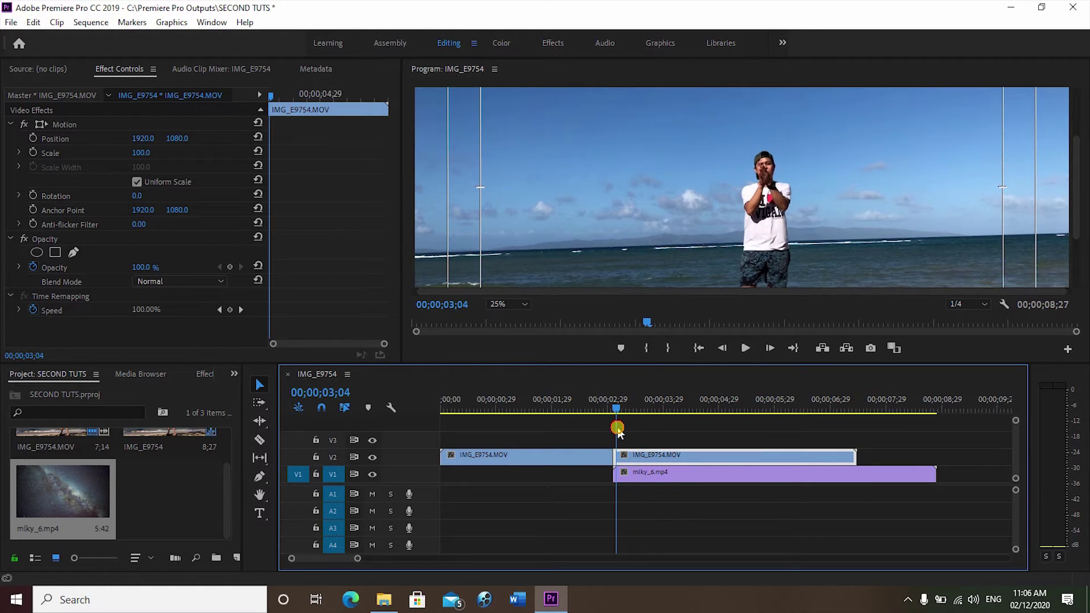
Find Color Key in Effects and apply it to the V2 beach clip
left_click(205, 374)
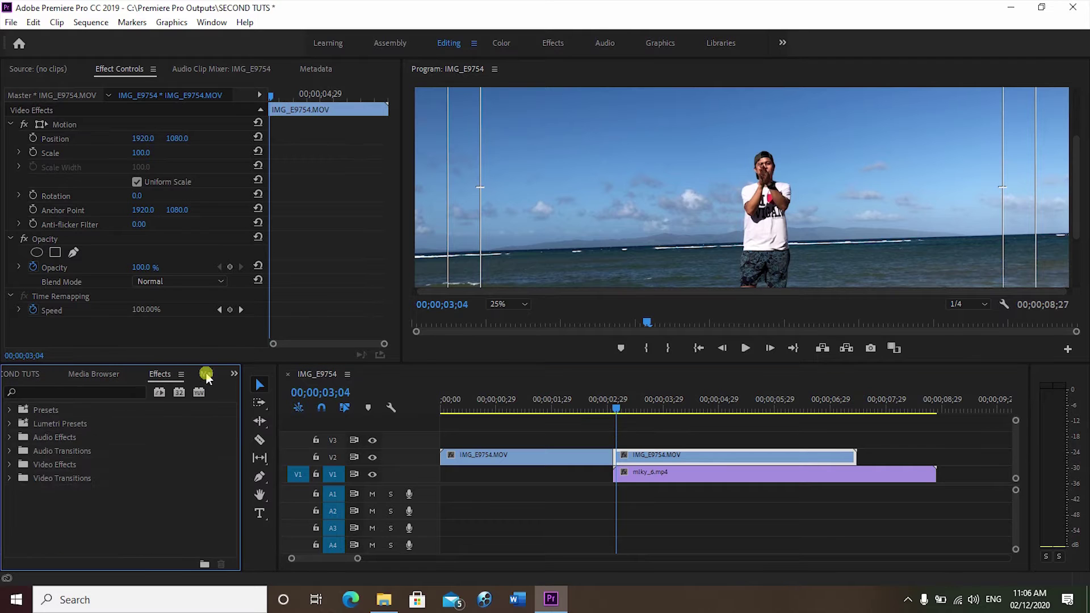
left_click(94, 393)
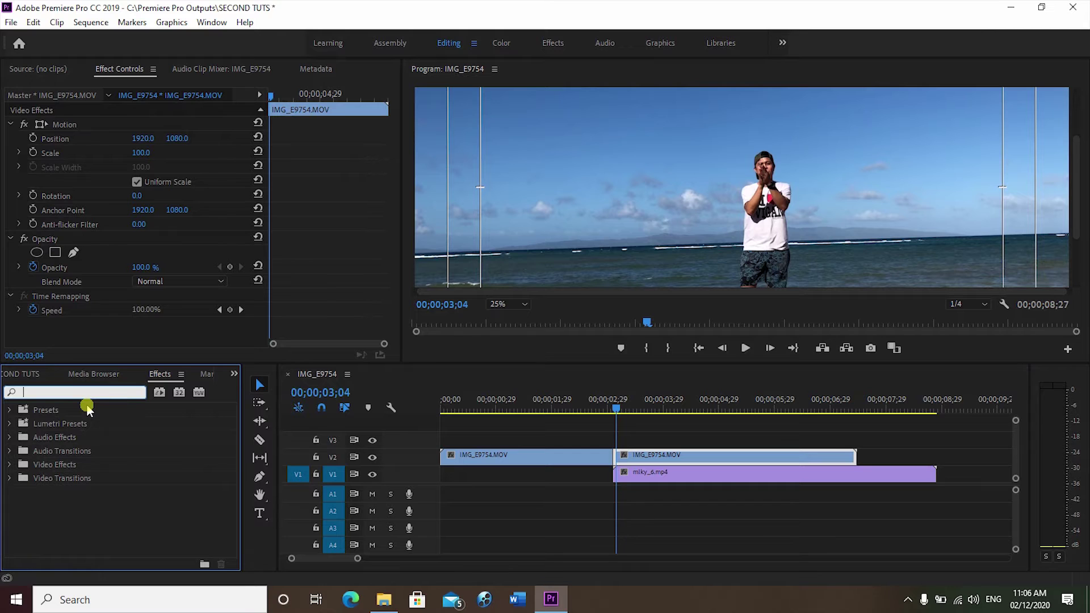
type("cOLOR KEY")
left_click(57, 488)
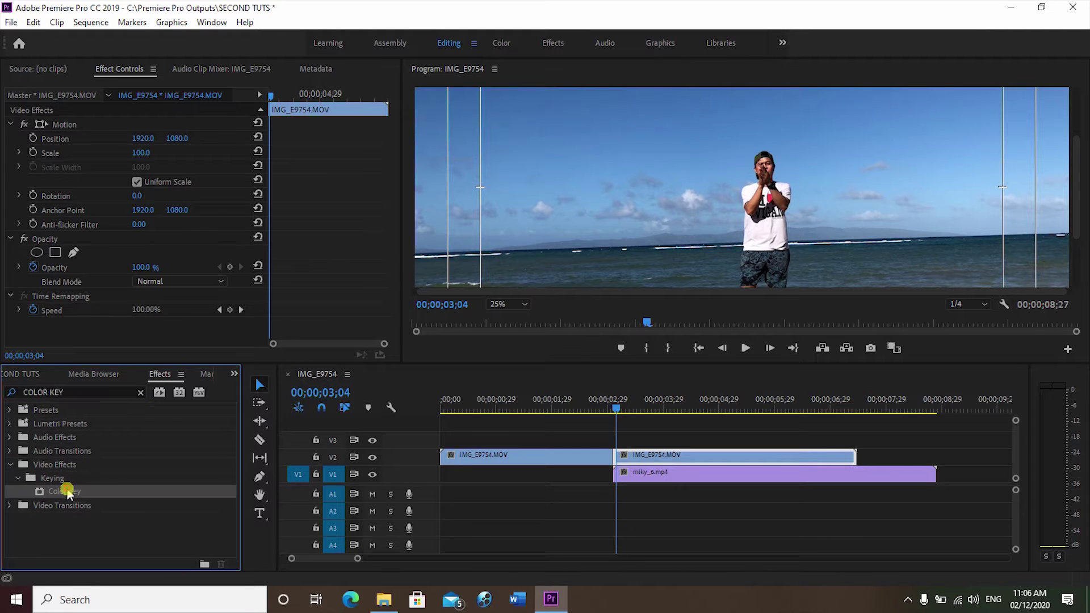
left_click_drag(67, 492, 626, 458)
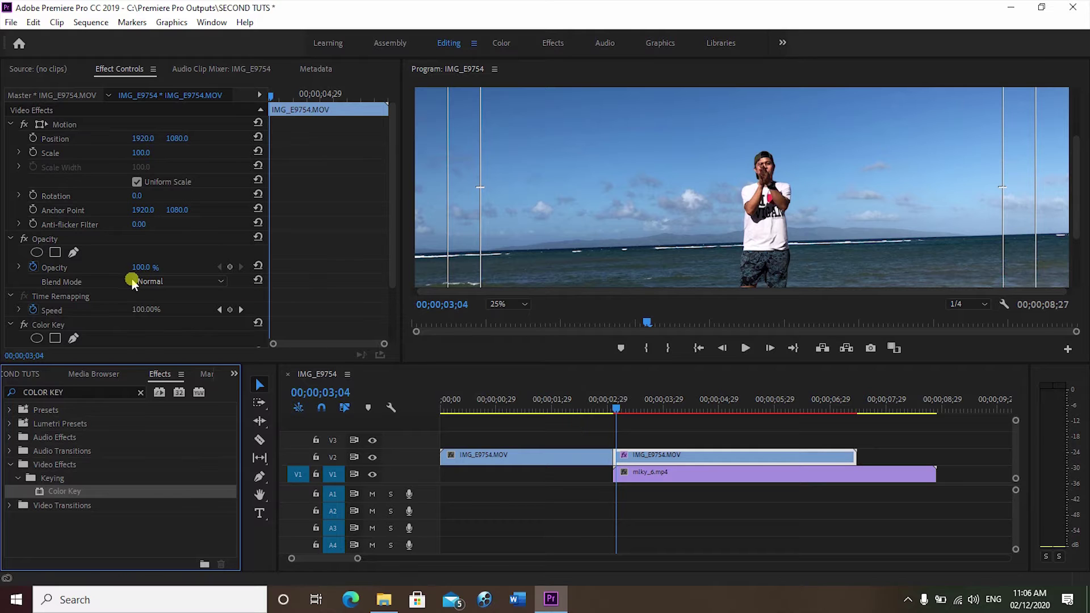
Sample the sky's blue in the Program monitor as the Color Key's Key Color
scroll(132, 286, "down", 1)
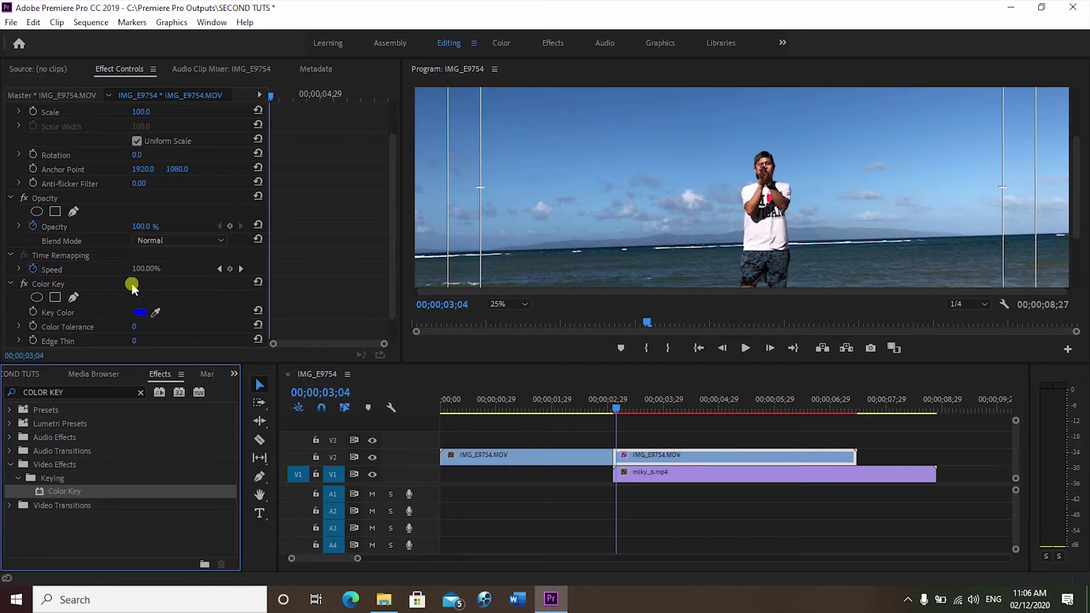
scroll(132, 286, "down", 1)
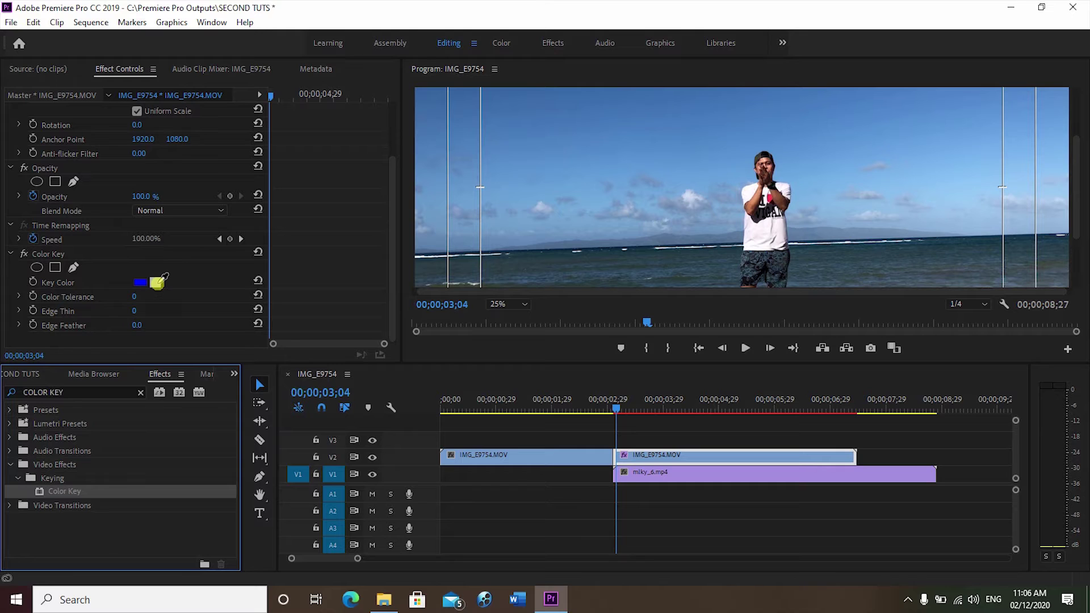
mouse_move(164, 279)
left_mouse_down()
mouse_move(525, 299)
mouse_move(704, 188)
left_mouse_up()
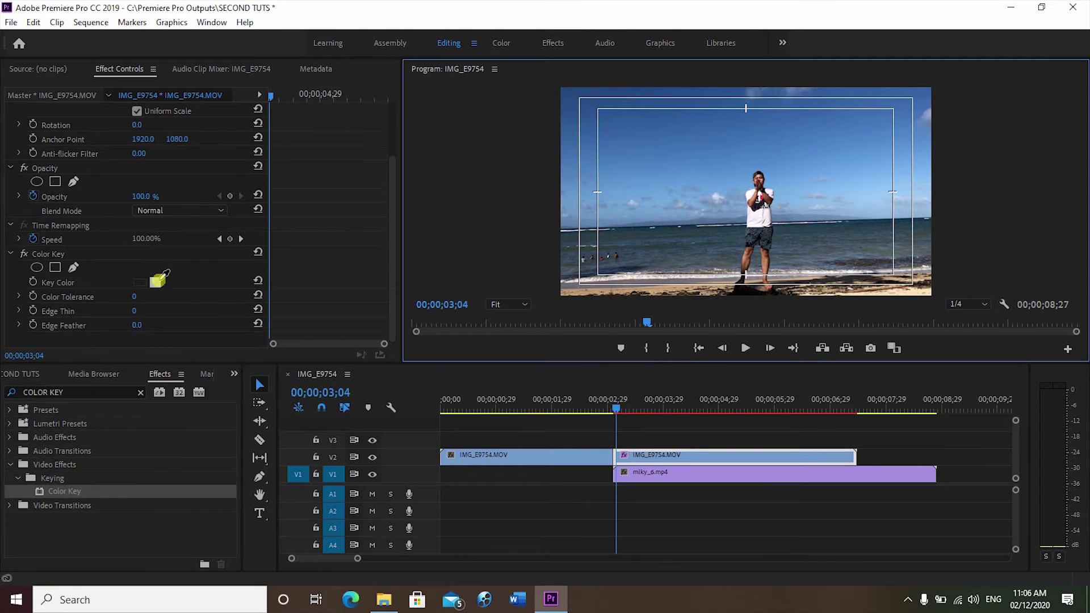
left_click_drag(160, 278, 692, 145)
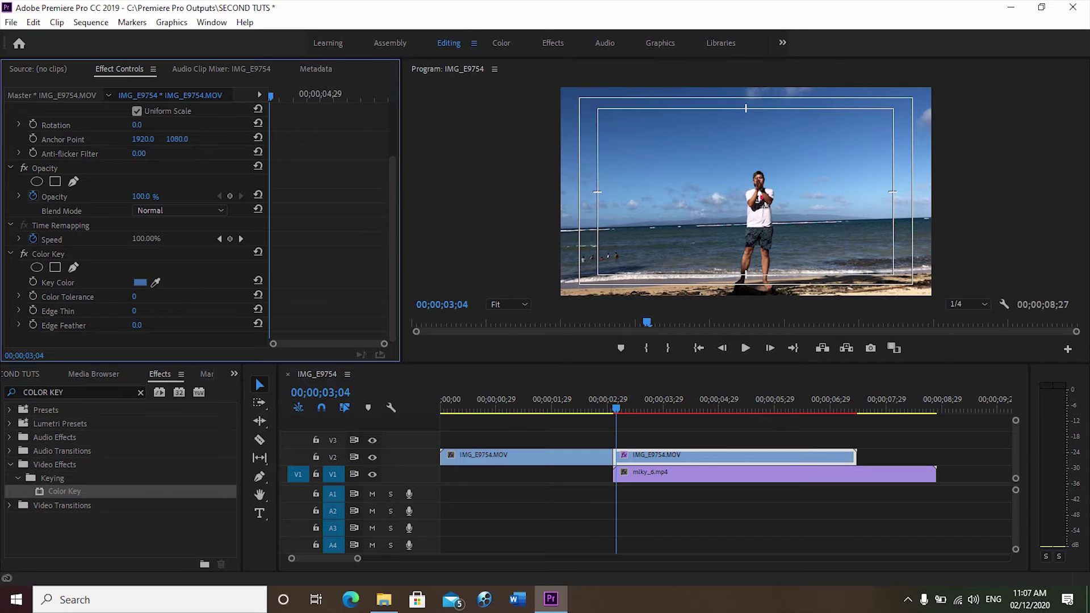
Hide the V1 Milky Way track and settle Color Tolerance at 32 to key the sky
mouse_move(134, 297)
left_mouse_down()
mouse_move(159, 296)
mouse_move(141, 297)
left_mouse_up()
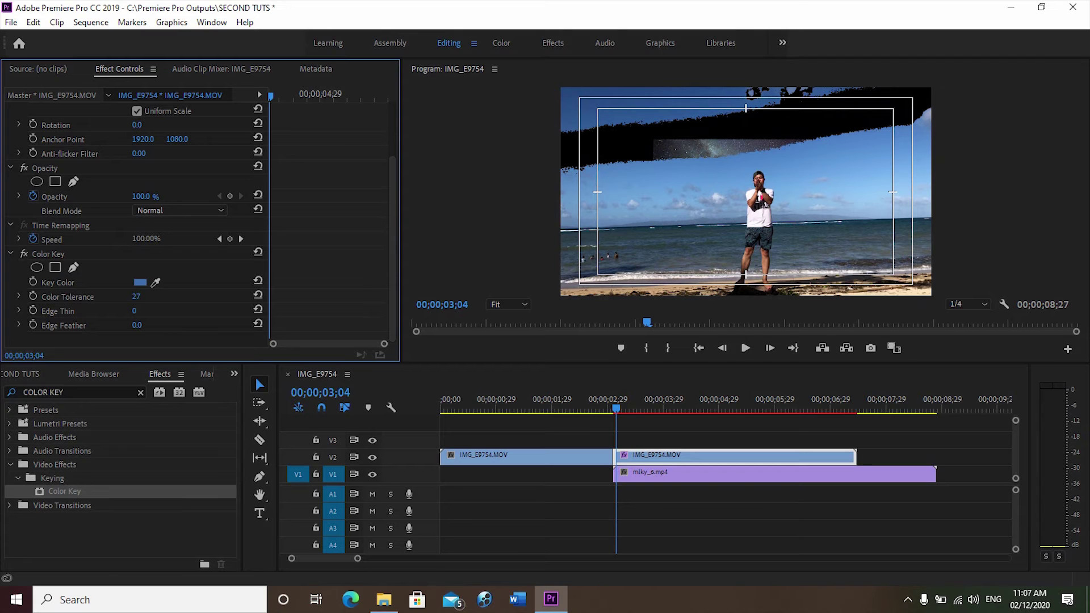
left_click_drag(141, 296, 142, 296)
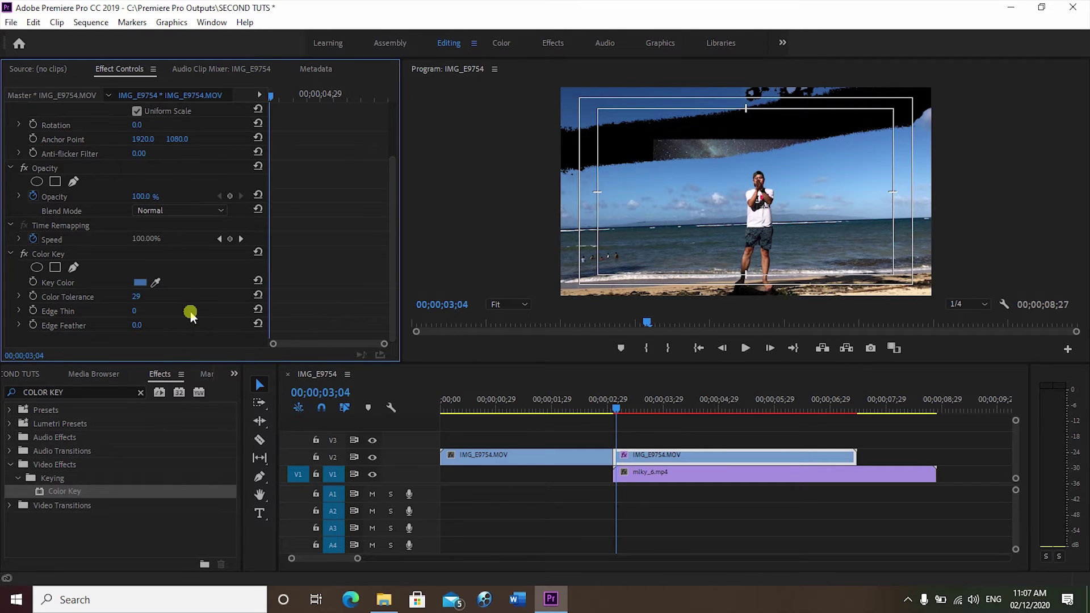
left_click(372, 474)
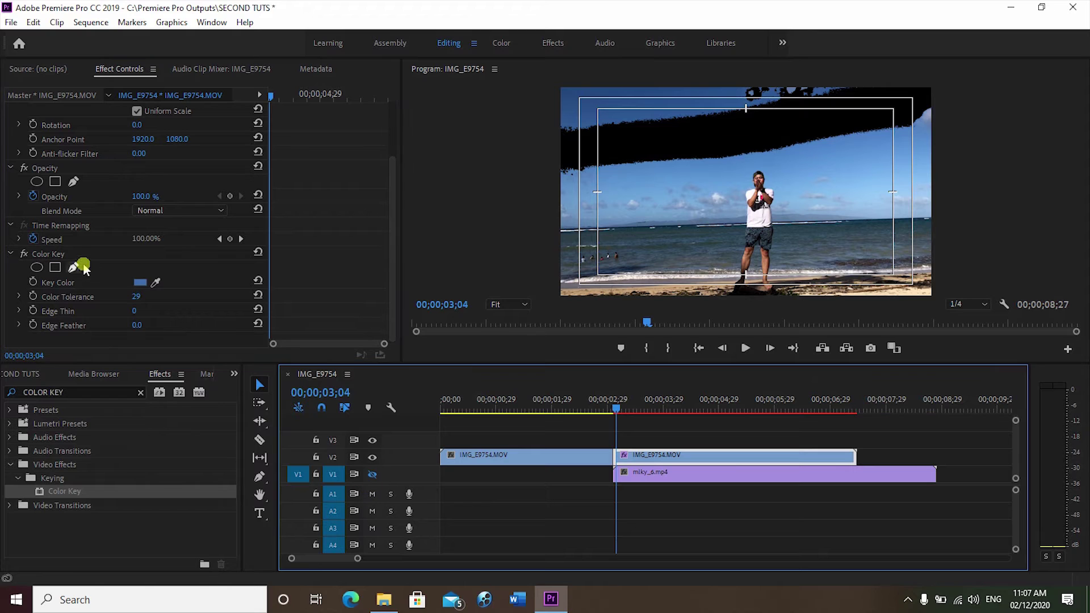
left_click(90, 296)
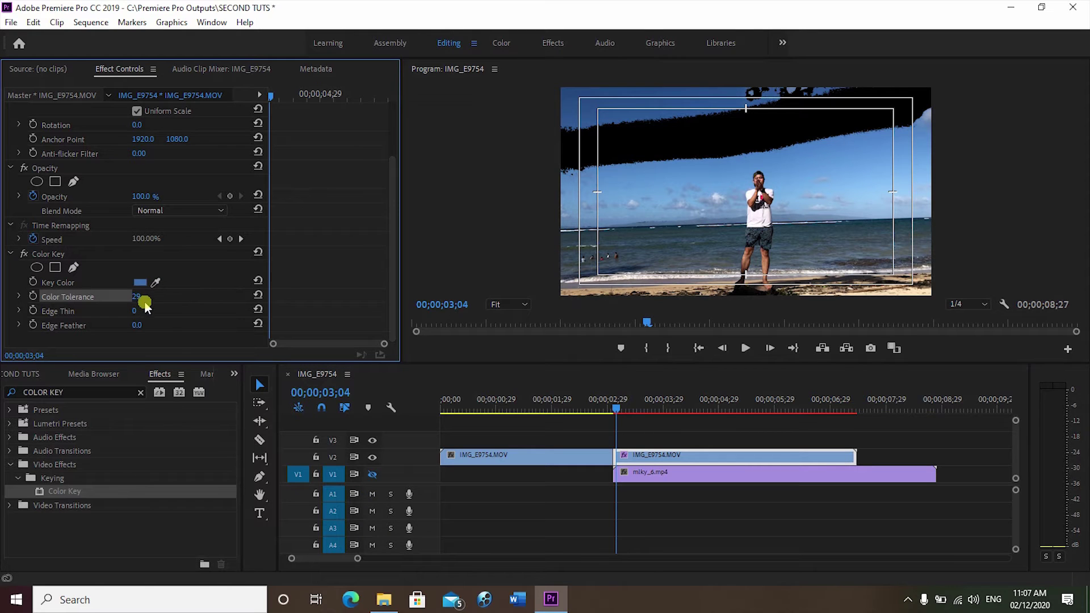
left_click_drag(147, 298, 164, 298)
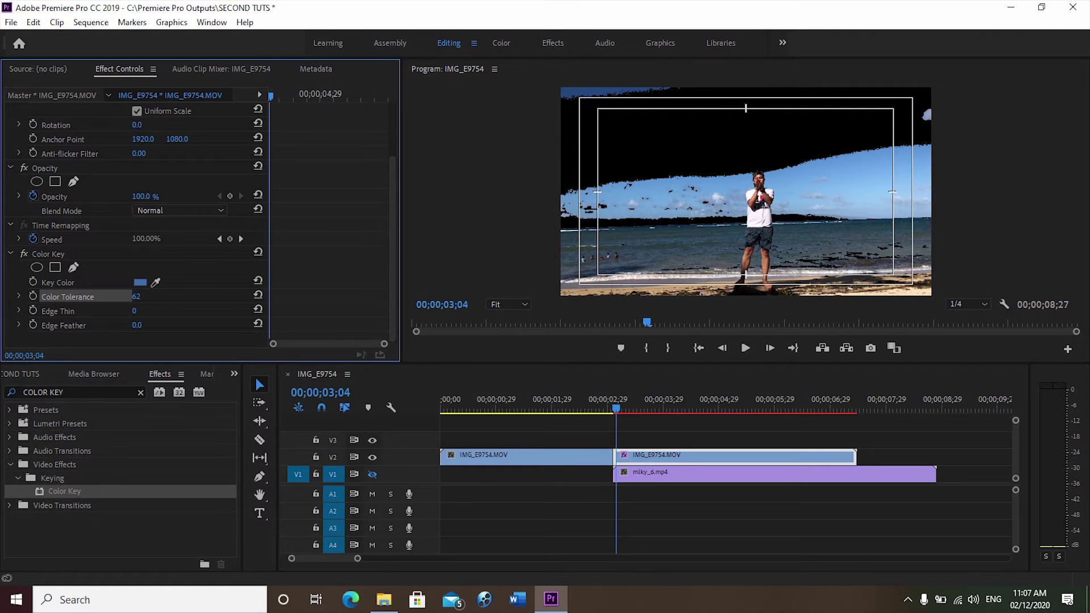
left_click_drag(164, 299, 144, 299)
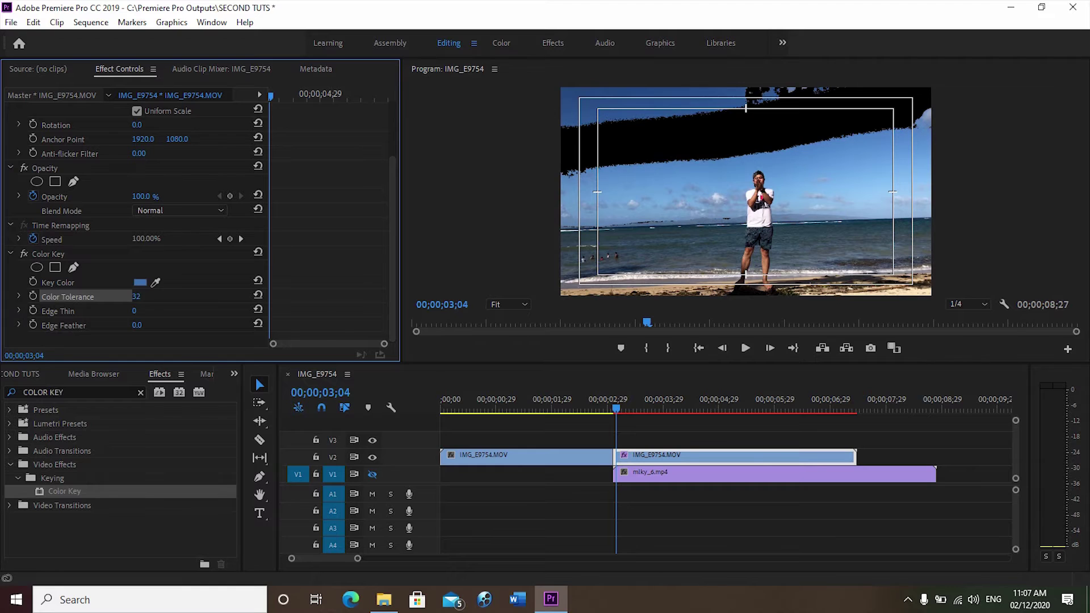
Add a second Color Key, sample a leftover darker sky blue and raise its tolerance
left_click(35, 257)
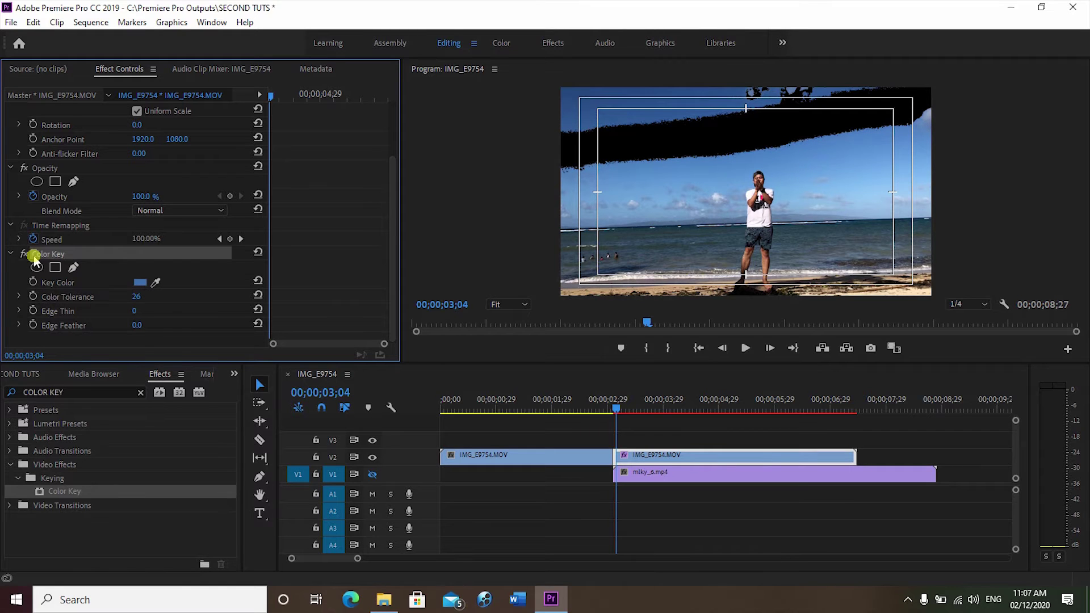
left_click(155, 282)
left_click(705, 179)
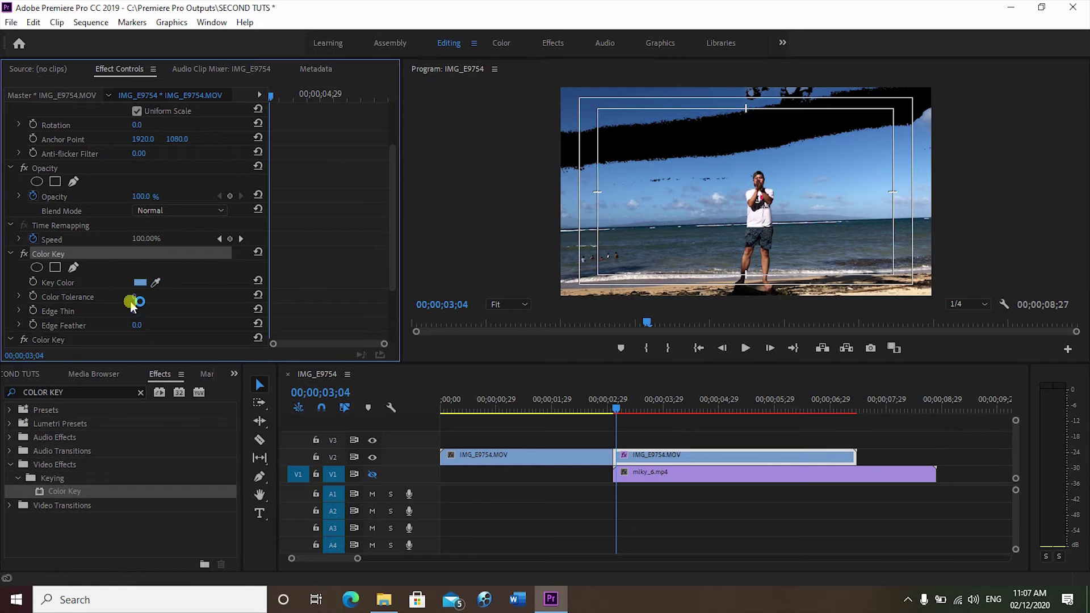
left_click_drag(135, 296, 150, 297)
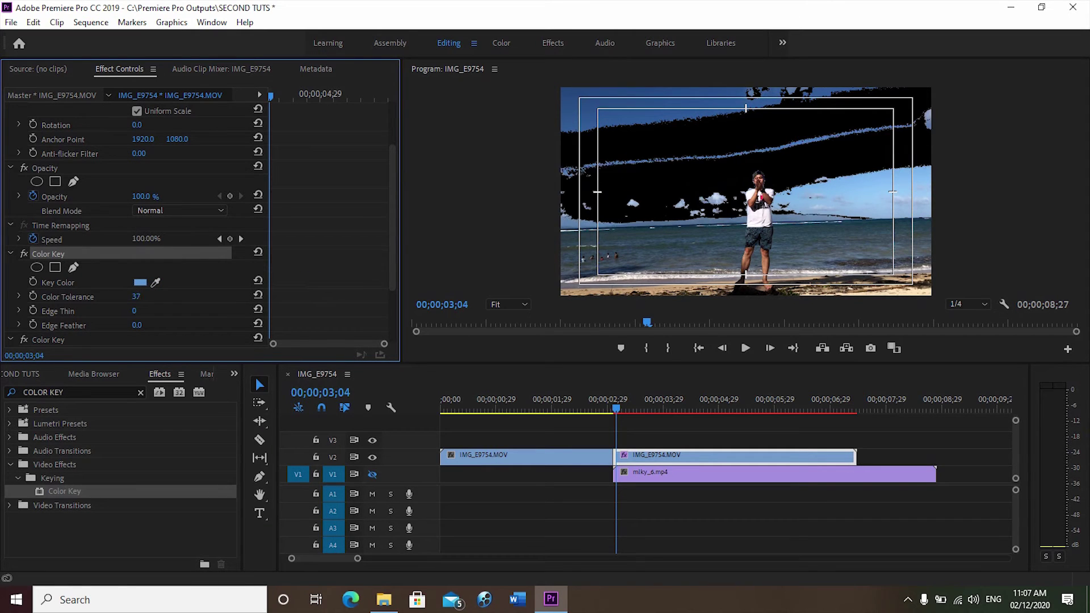
left_click(747, 440)
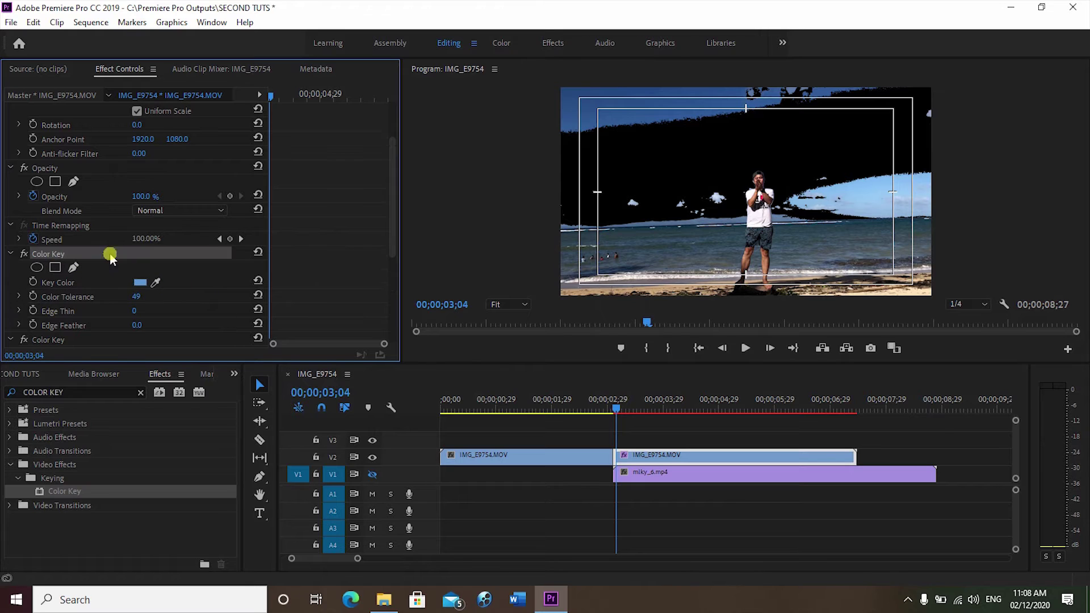
left_click(257, 253)
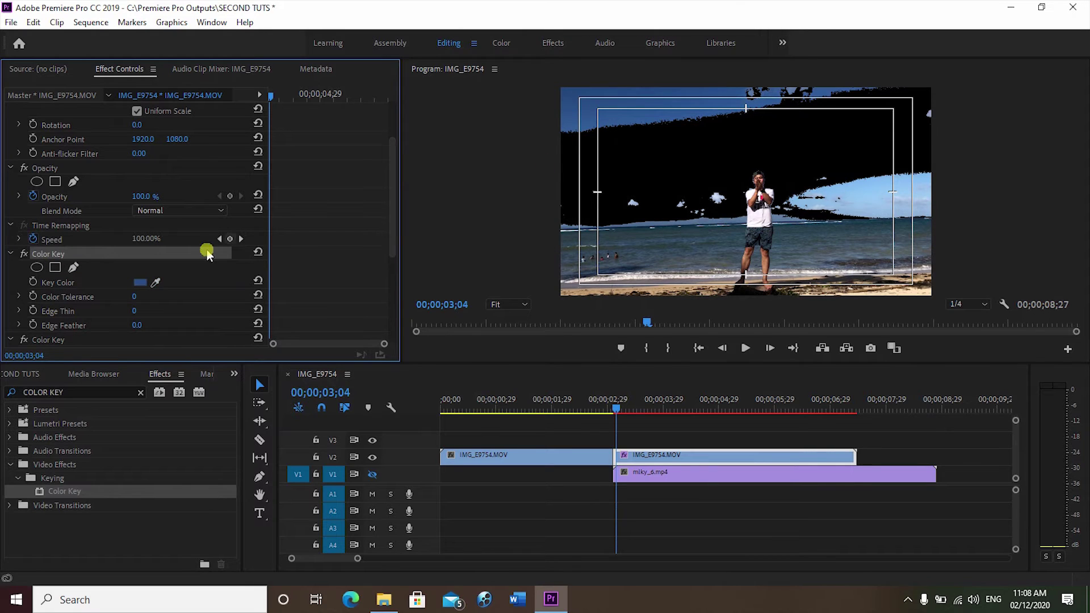
left_click_drag(134, 297, 155, 296)
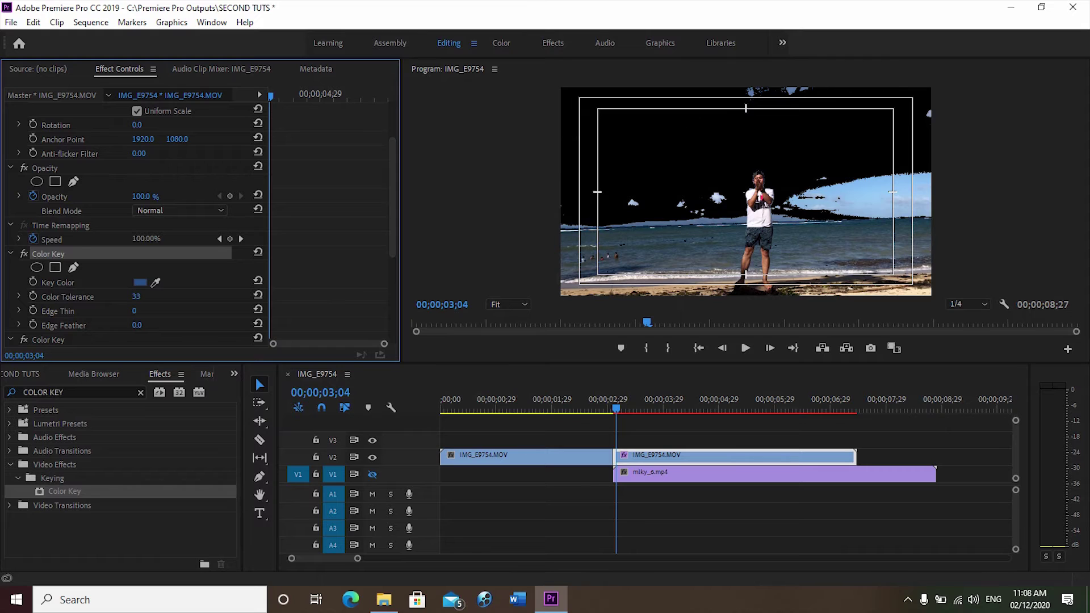
Key out the light sky blue and leftover top-of-frame patches with further Color Keys
left_click(155, 283)
left_click(858, 199)
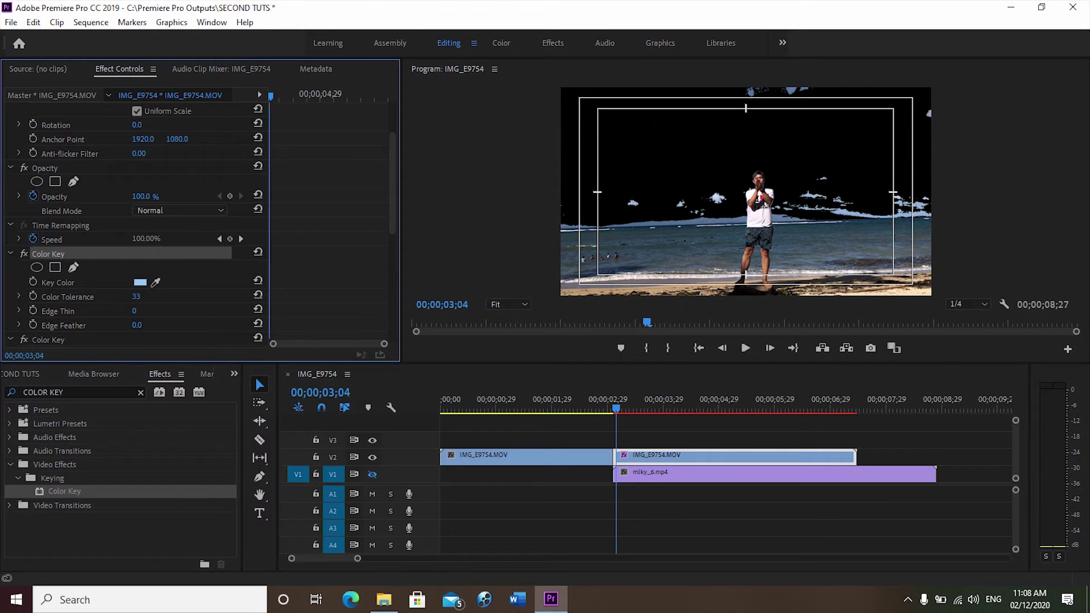
left_click_drag(137, 296, 145, 296)
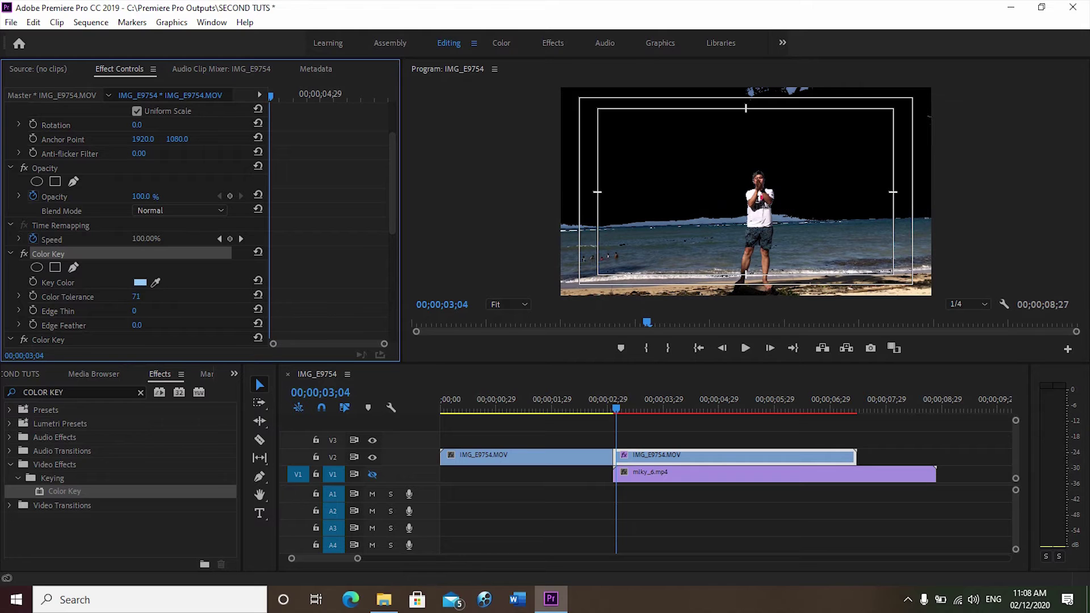
left_click(158, 309)
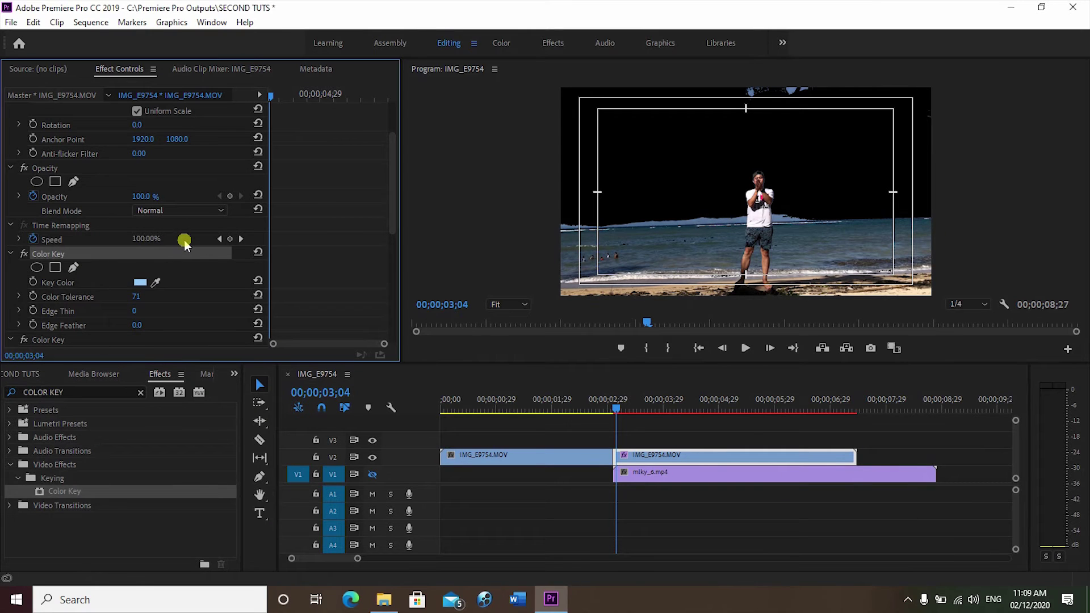
left_click(155, 282)
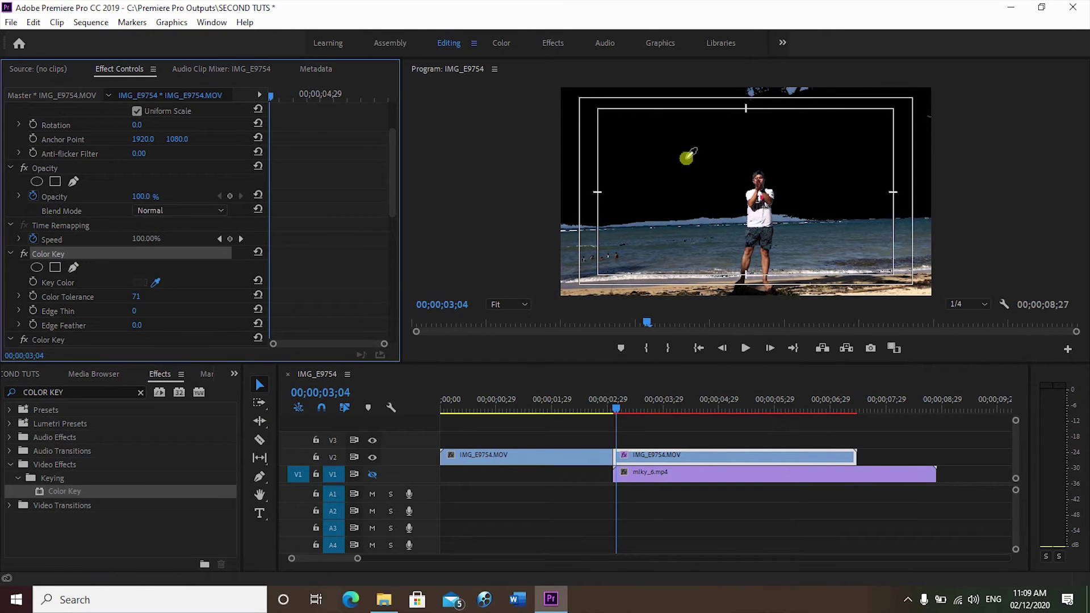
left_click(796, 86)
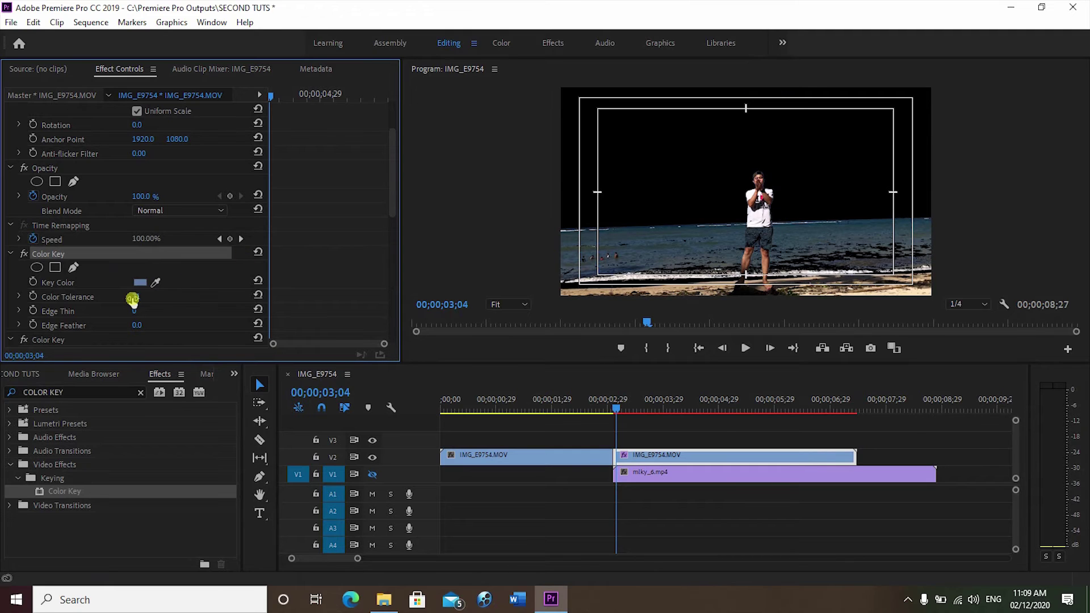
left_click_drag(136, 298, 145, 298)
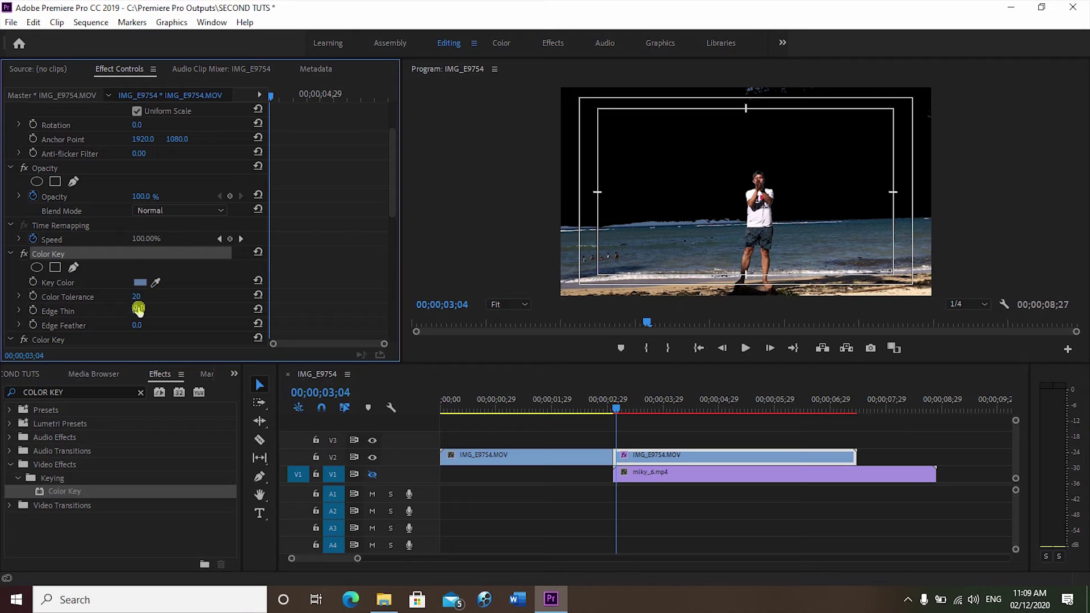
Zoom the Program monitor to 200% and sample a pale patch near the top-right edge
left_click(156, 282)
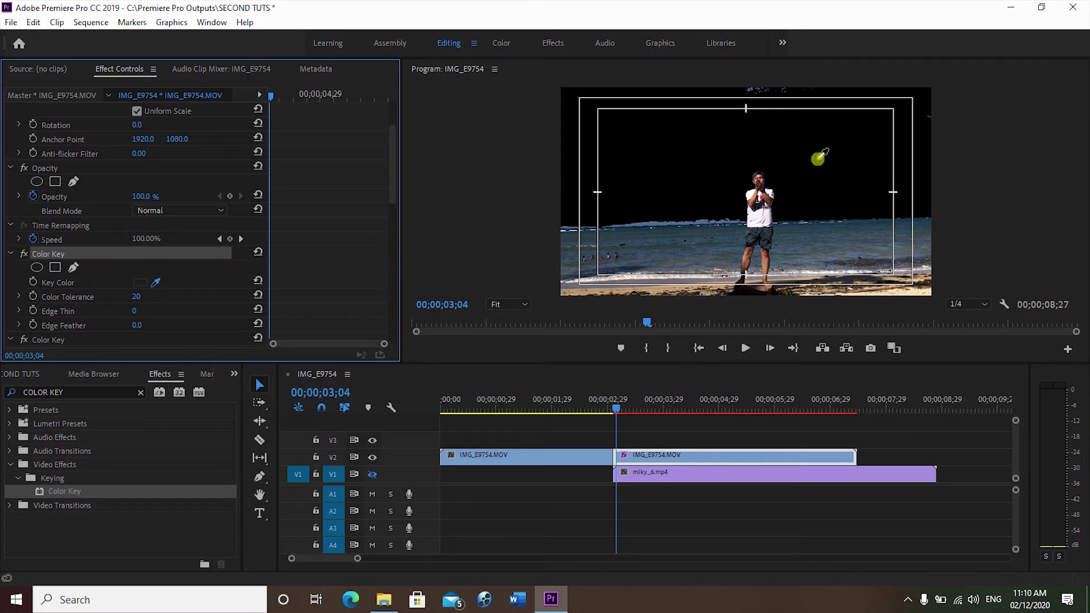
left_click(511, 304)
left_click(513, 305)
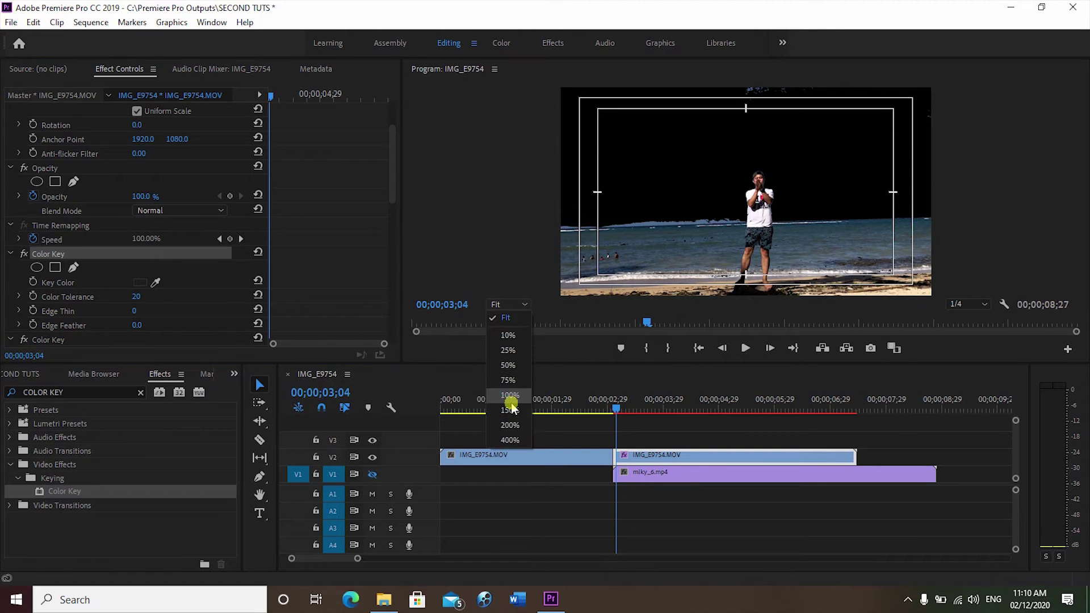
left_click(509, 394)
left_click_drag(1071, 203, 1077, 118)
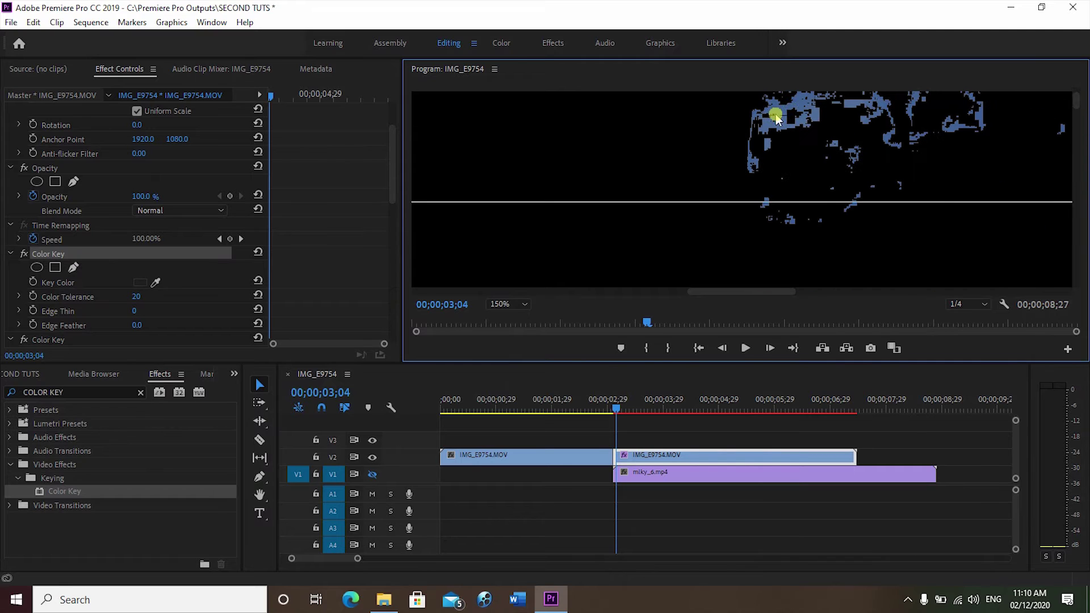
left_click(265, 278)
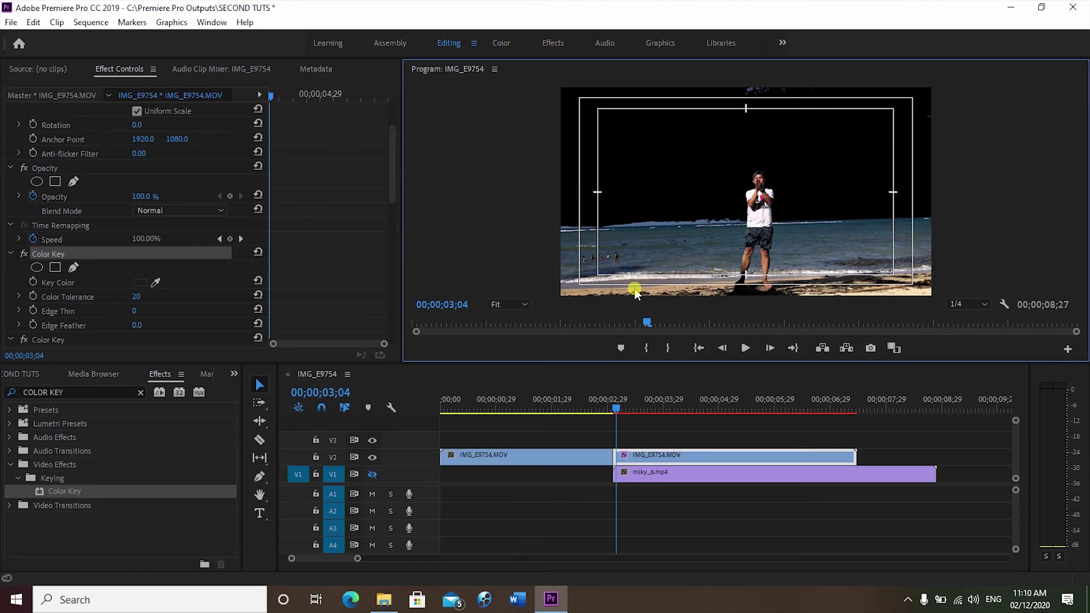
left_click(510, 305)
left_click(508, 419)
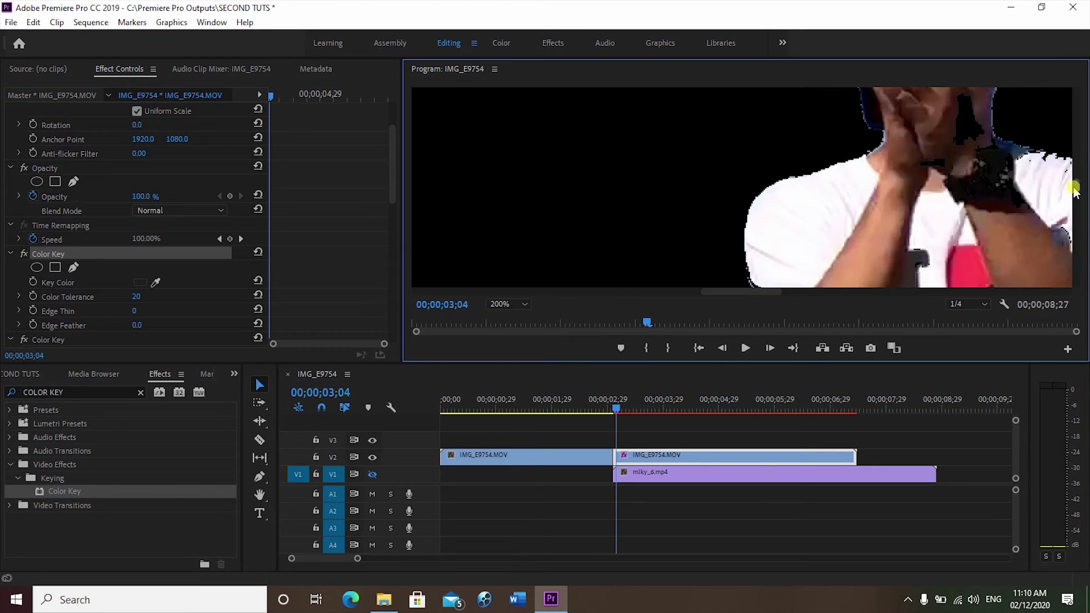
left_click(1075, 191)
left_click(156, 282)
left_click(828, 178)
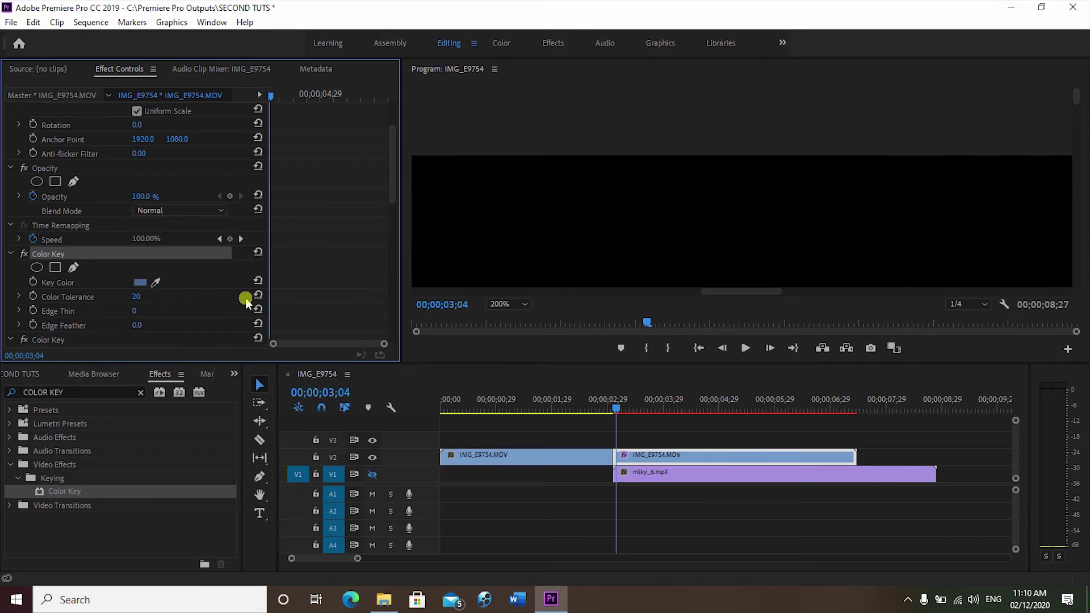
left_click(510, 305)
left_click(503, 316)
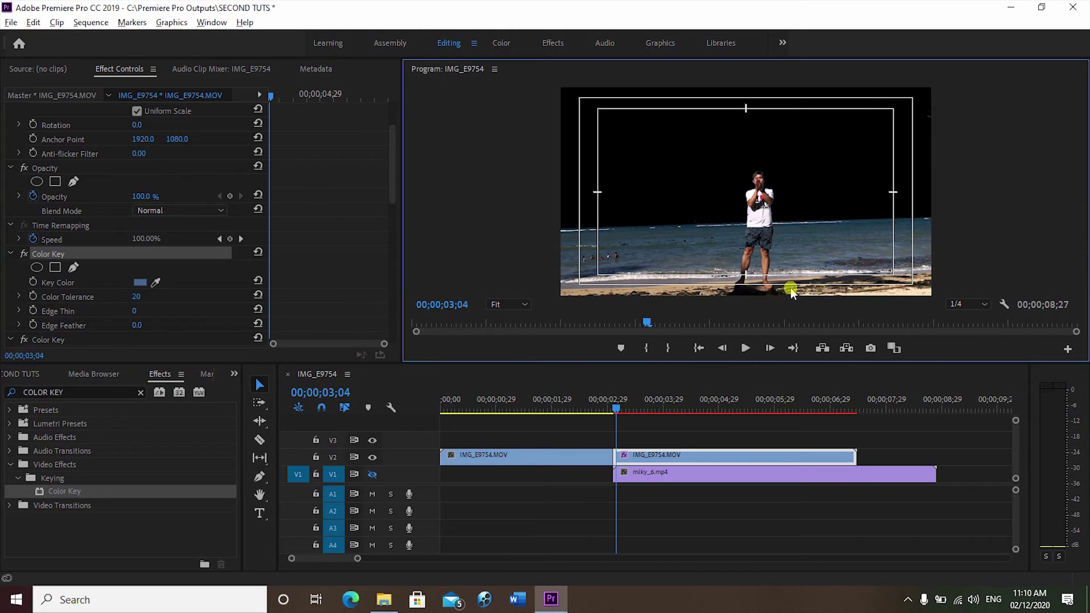
At 04;08, reset a Color Key and resample the pale-blue bird at 100% zoom, tolerance 16
left_click(43, 257)
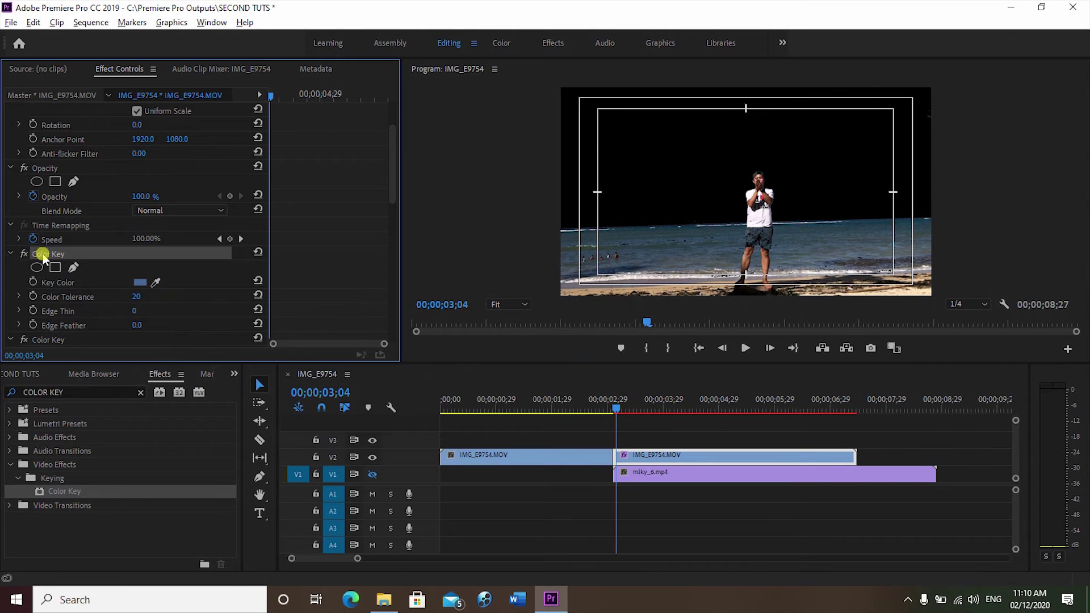
mouse_move(617, 405)
left_mouse_down()
mouse_move(735, 431)
mouse_move(633, 428)
mouse_move(679, 426)
left_mouse_up()
left_click(136, 257)
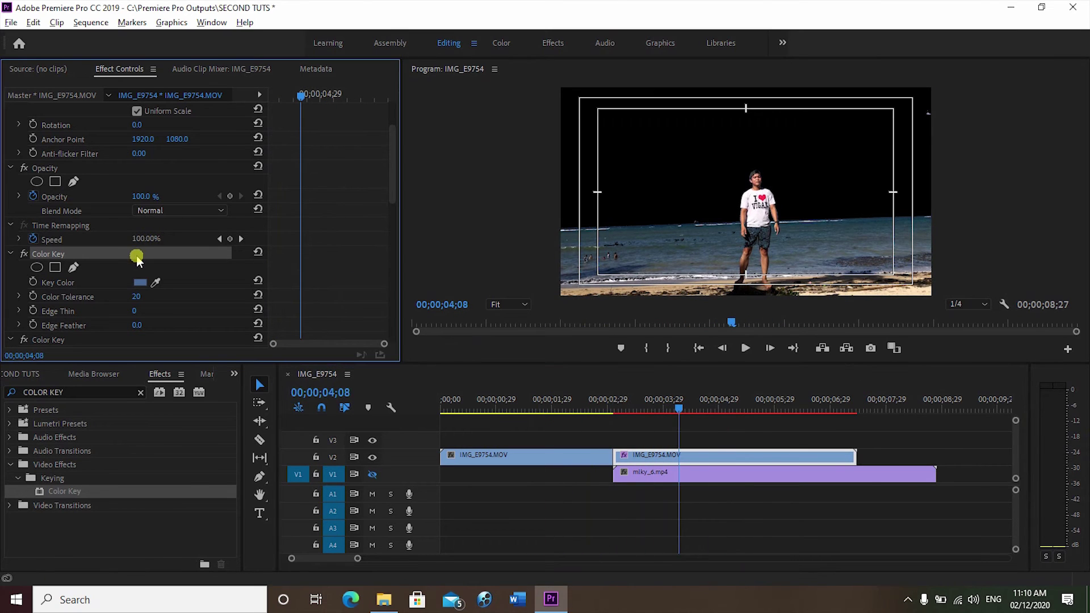
left_click(258, 251)
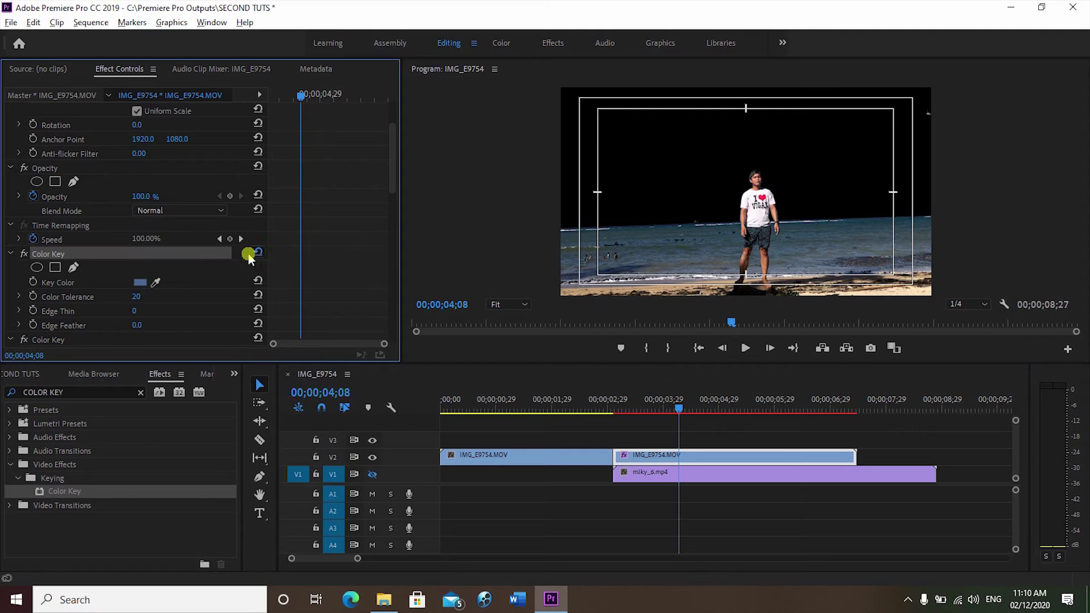
left_click(509, 305)
left_click(509, 395)
mouse_move(784, 294)
left_mouse_down()
mouse_move(1075, 182)
mouse_move(1080, 99)
left_mouse_up()
left_click_drag(155, 283, 1020, 271)
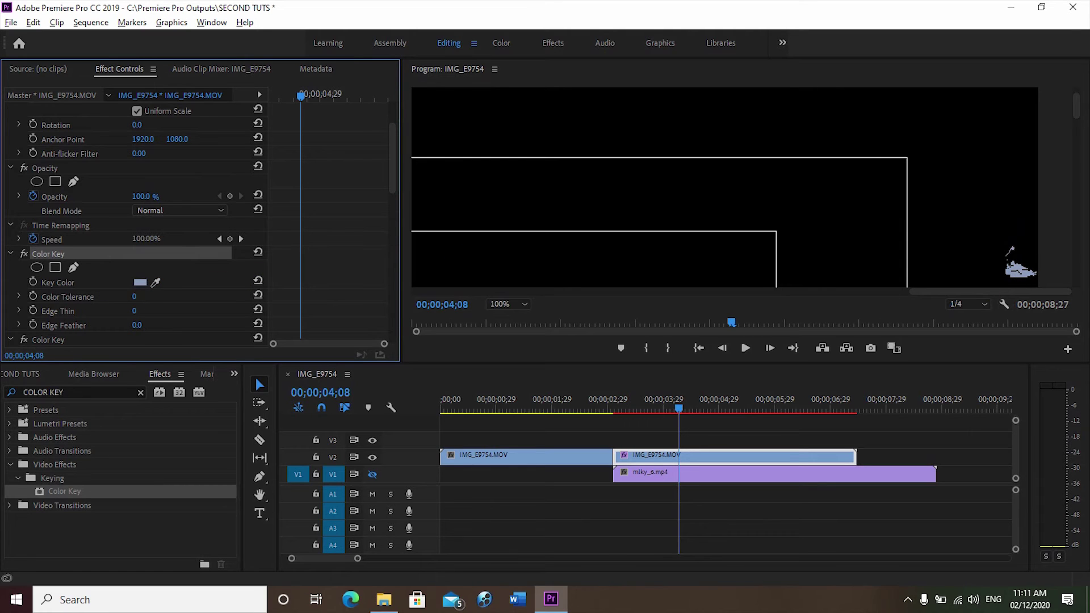
left_click(510, 304)
left_click(513, 319)
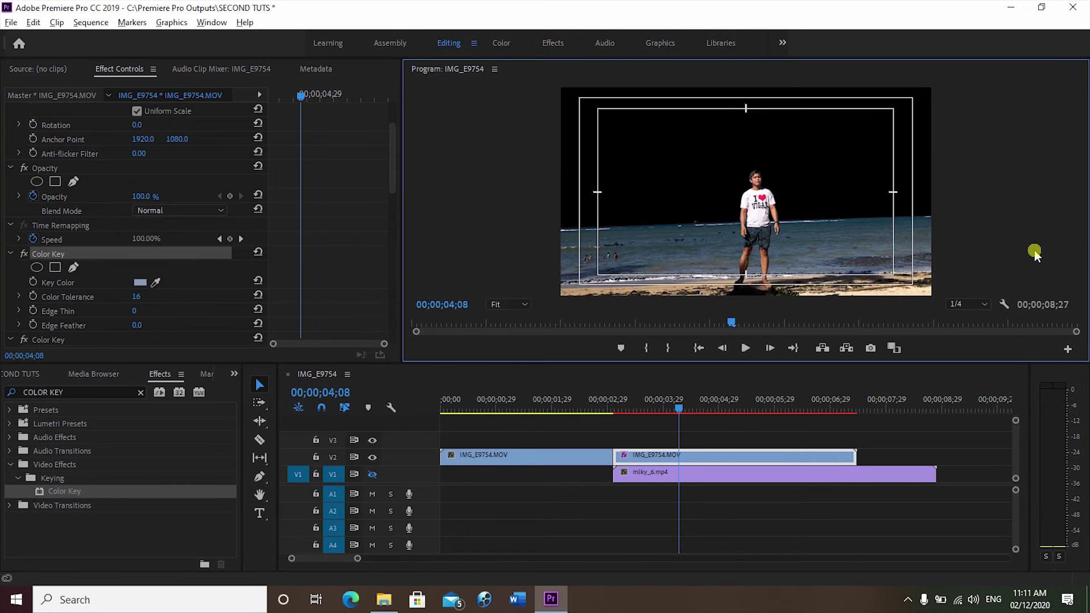
left_click(63, 253)
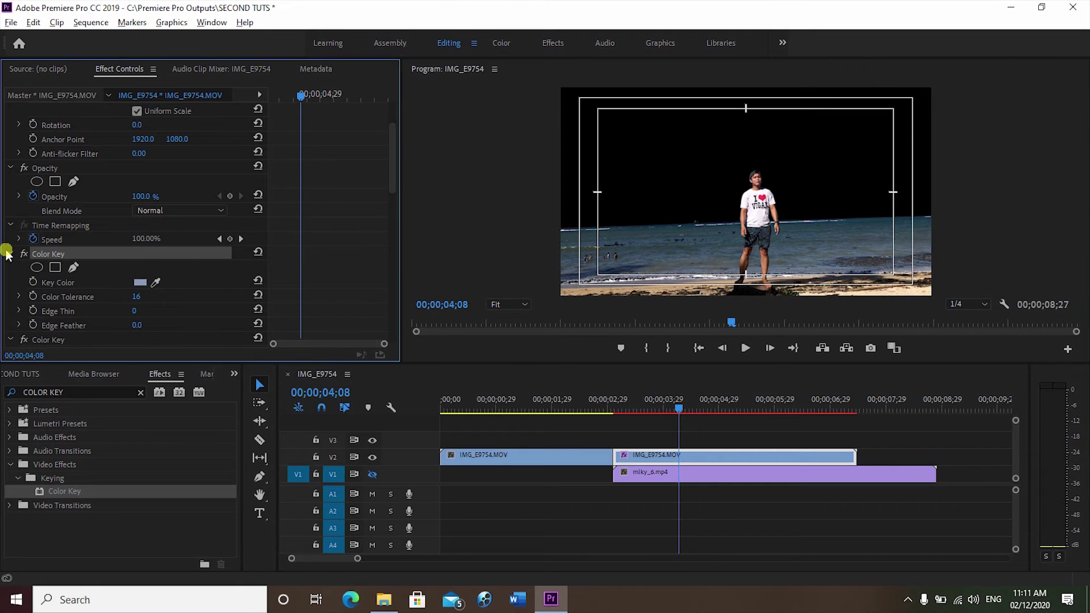
Collapse each of the seven Color Key effects in Effect Controls
left_click(10, 255)
left_click(9, 268)
left_click(9, 282)
left_click(9, 297)
left_click(9, 312)
scroll(10, 312, "down", 1)
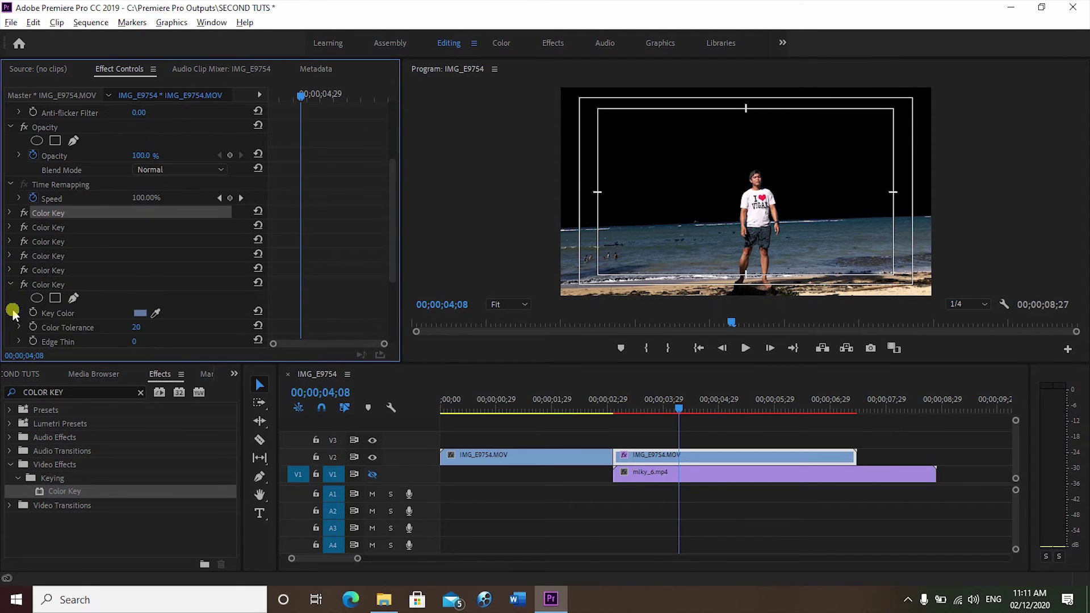
left_click(9, 284)
left_click(9, 298)
mouse_move(597, 406)
left_mouse_down()
mouse_move(621, 434)
mouse_move(611, 439)
left_mouse_up()
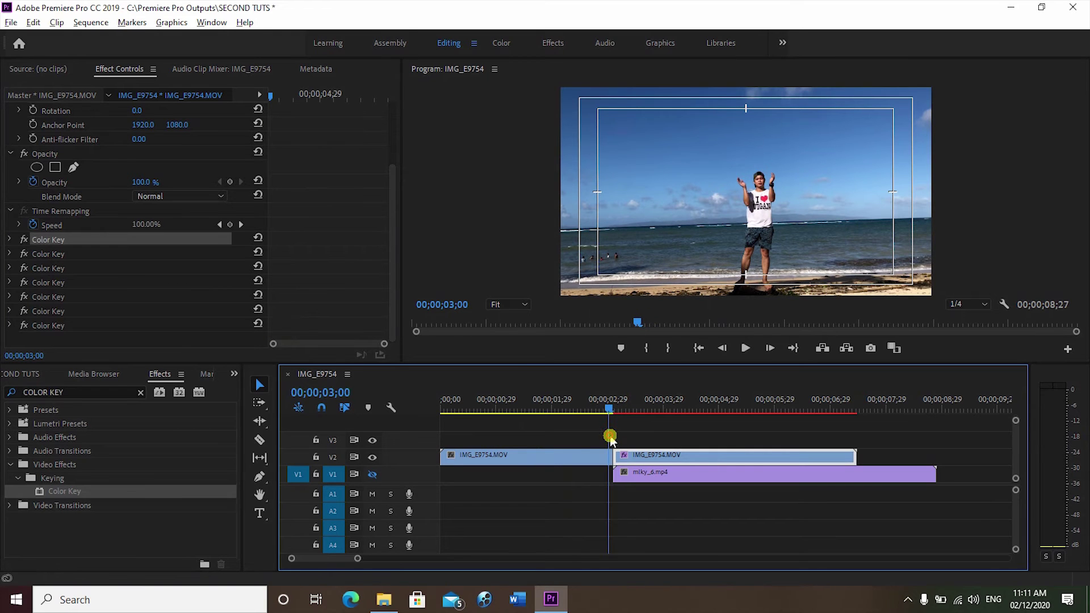
Select each Color Key in turn and check the fully black sky at 00;00;03;03
left_click(61, 254)
left_click(61, 268)
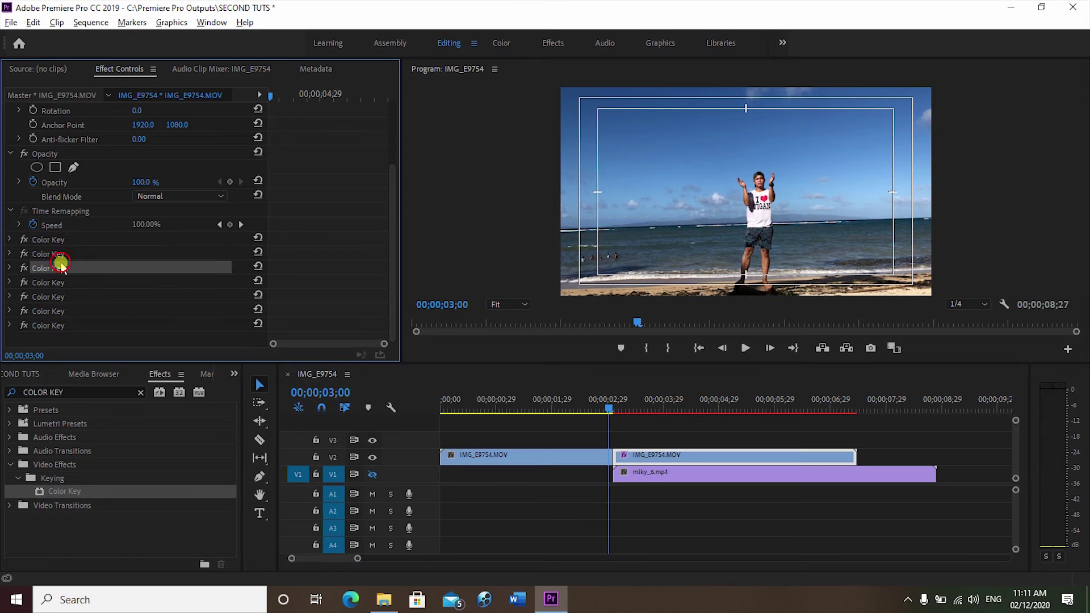
left_click(61, 282)
left_click(61, 297)
left_click(61, 312)
left_click(59, 325)
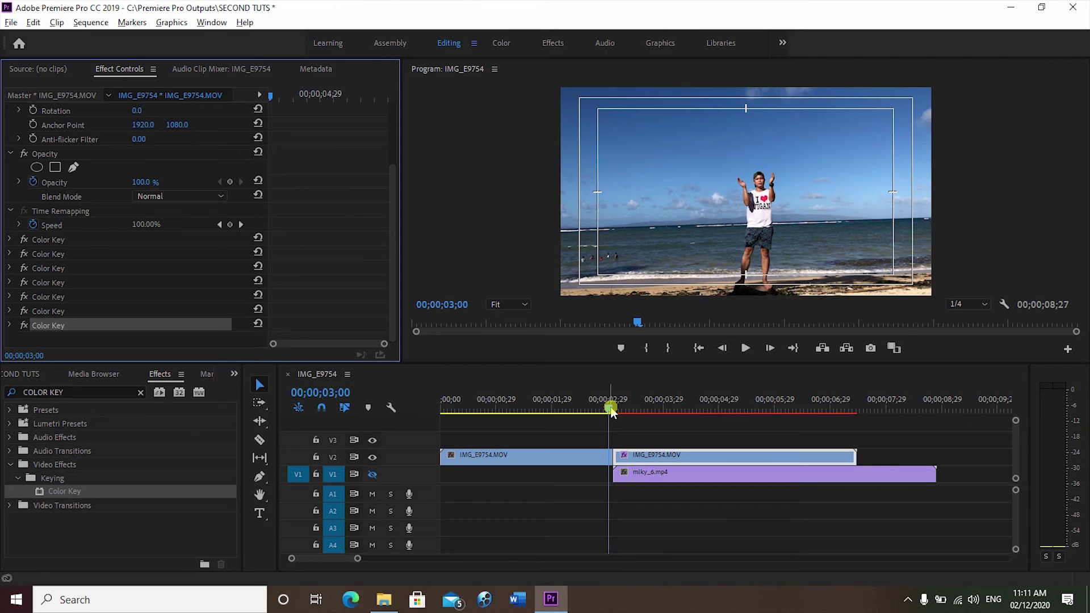
left_click_drag(611, 412, 614, 411)
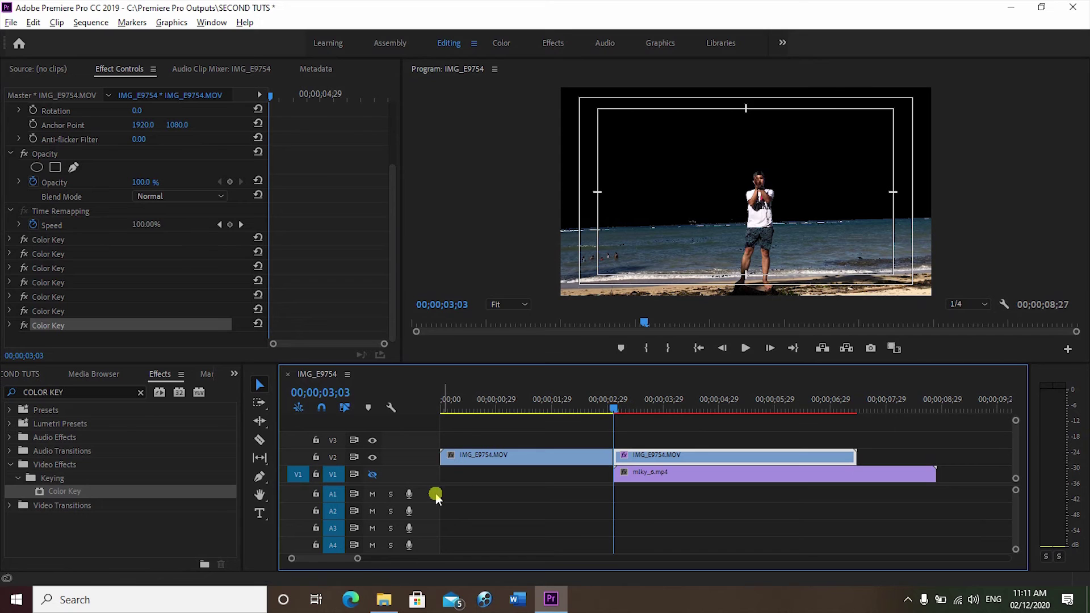
Show the V1 Milky Way track and scale mlky_6.mp4 to 230.7% so the stars fill the keyed sky
left_click(372, 474)
left_click(686, 477)
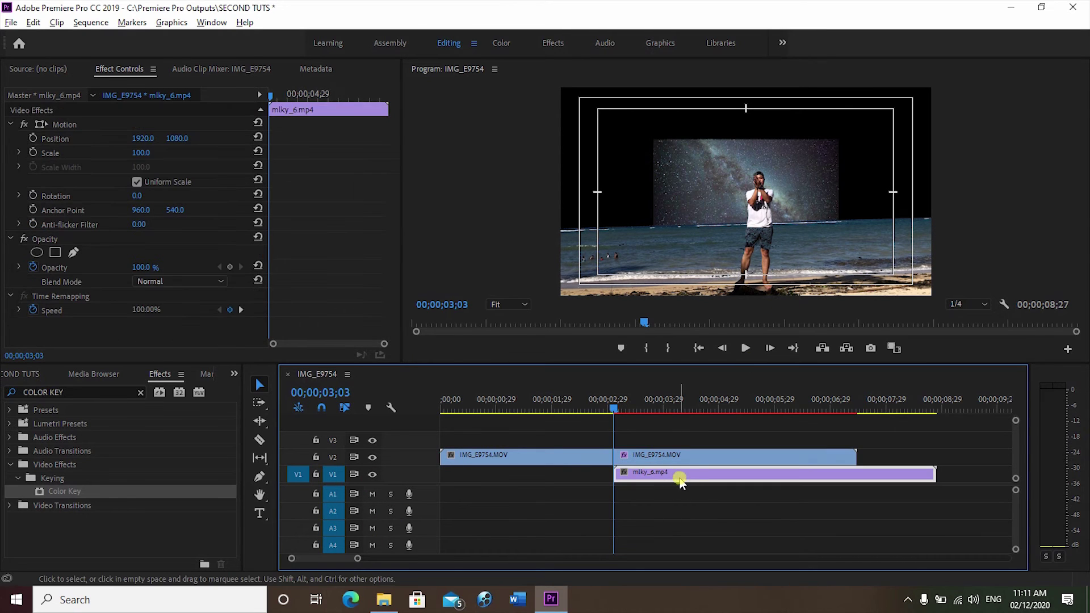
left_click(54, 153)
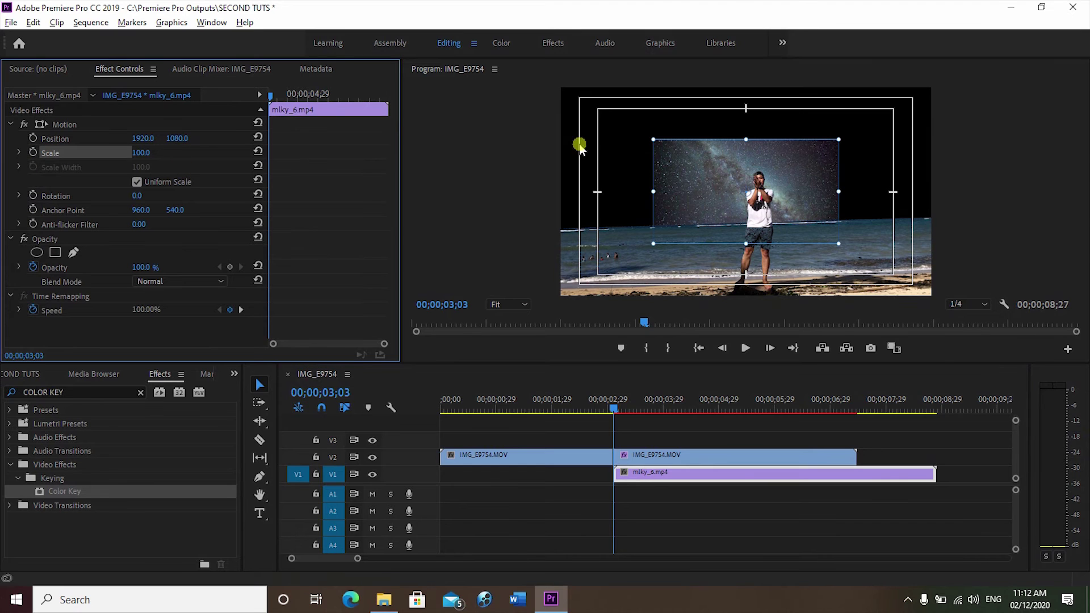
mouse_move(653, 140)
left_mouse_down()
mouse_move(539, 70)
mouse_move(706, 122)
left_mouse_up()
left_click(615, 410)
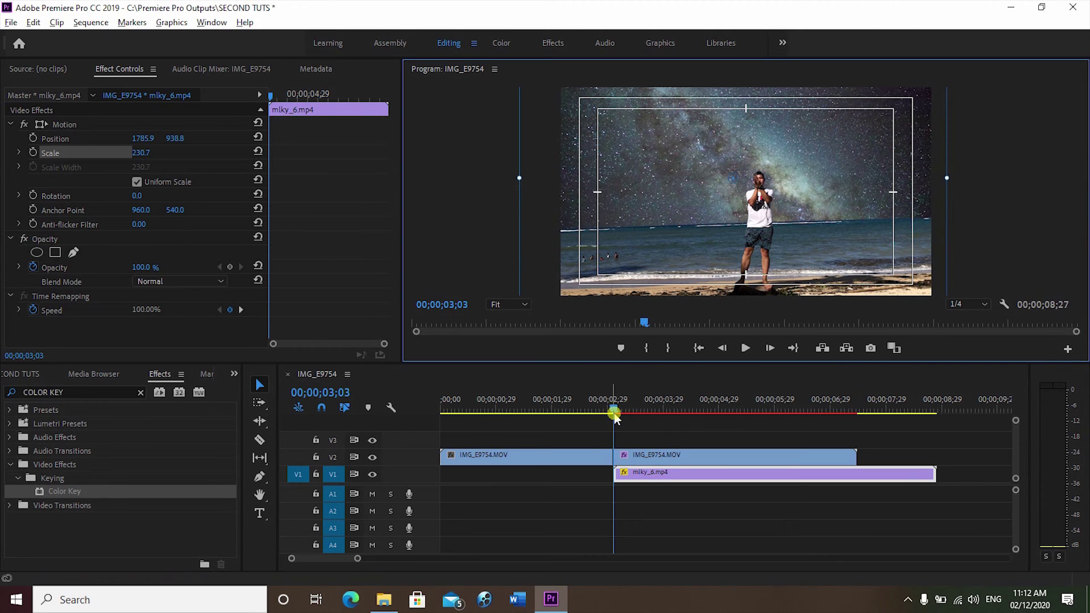
left_click(140, 393)
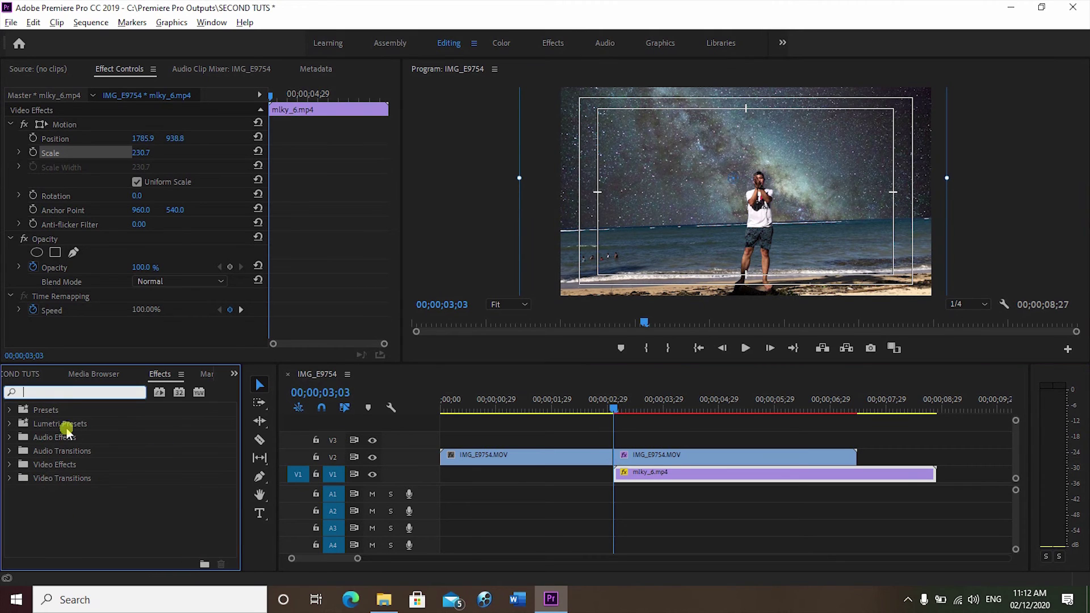
Create a new Adjustment Layer and place it on V3 above the clips
left_click(10, 376)
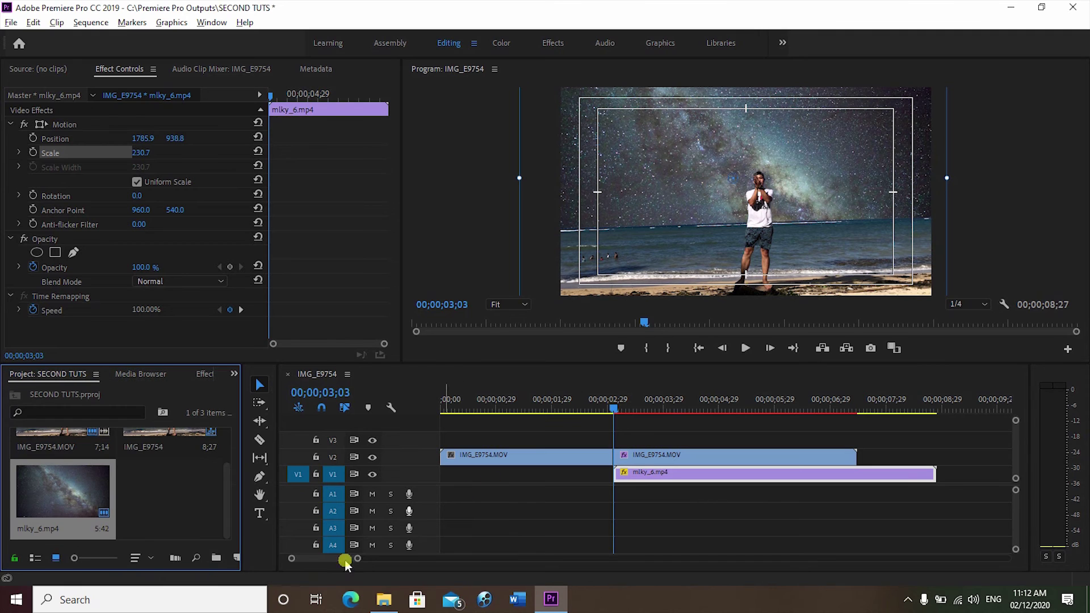
left_click(236, 559)
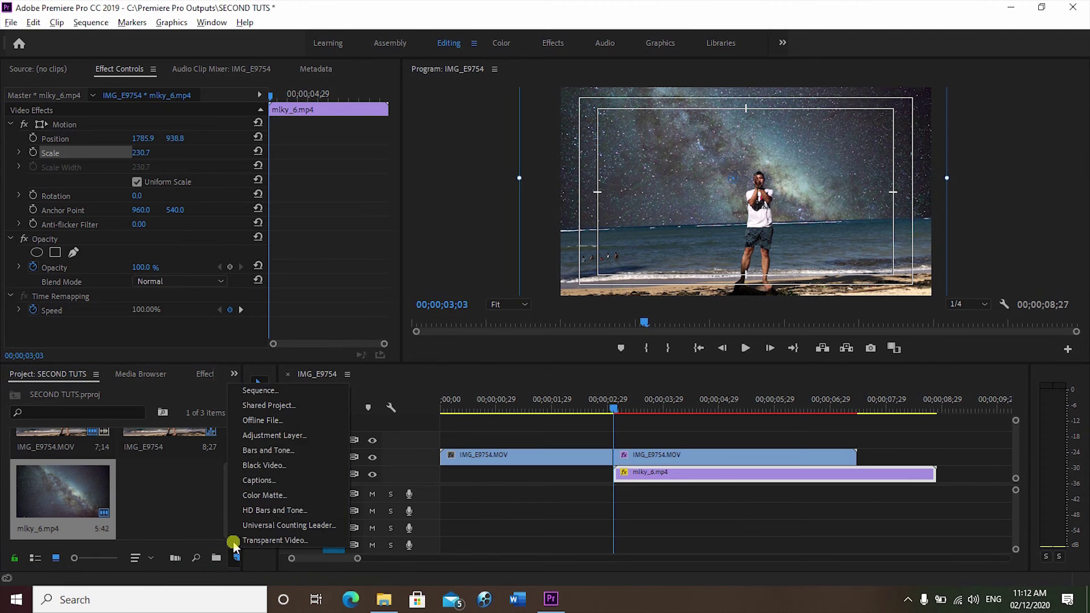
left_click(270, 444)
left_click_drag(169, 492, 793, 445)
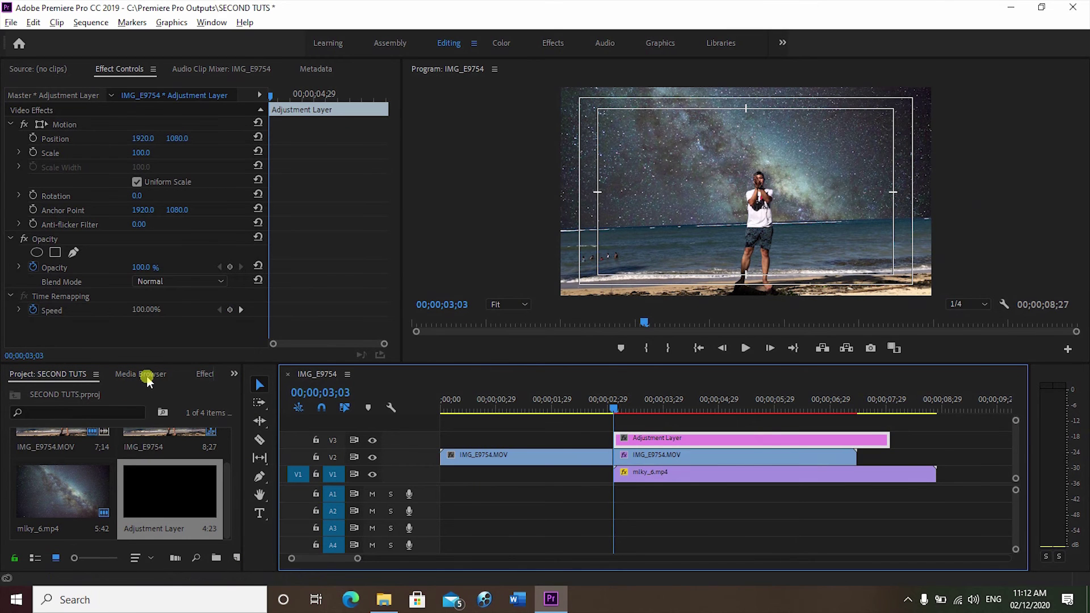
Apply the Lumetri Color effect to the adjustment layer
left_click(208, 378)
left_click(12, 392)
type("L")
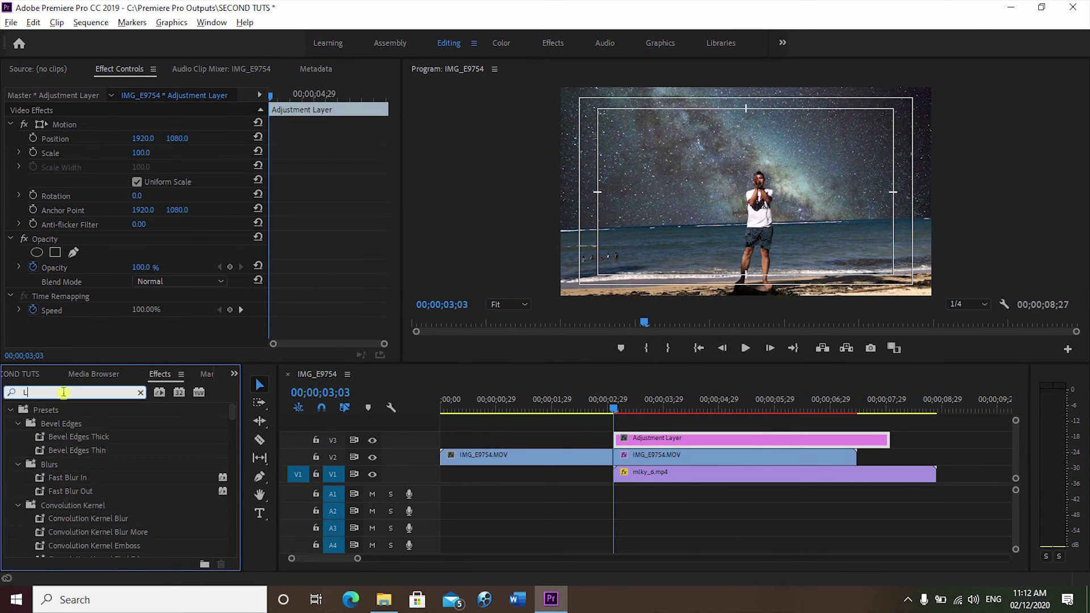
type("UMETRI CO")
left_click_drag(71, 491, 57, 288)
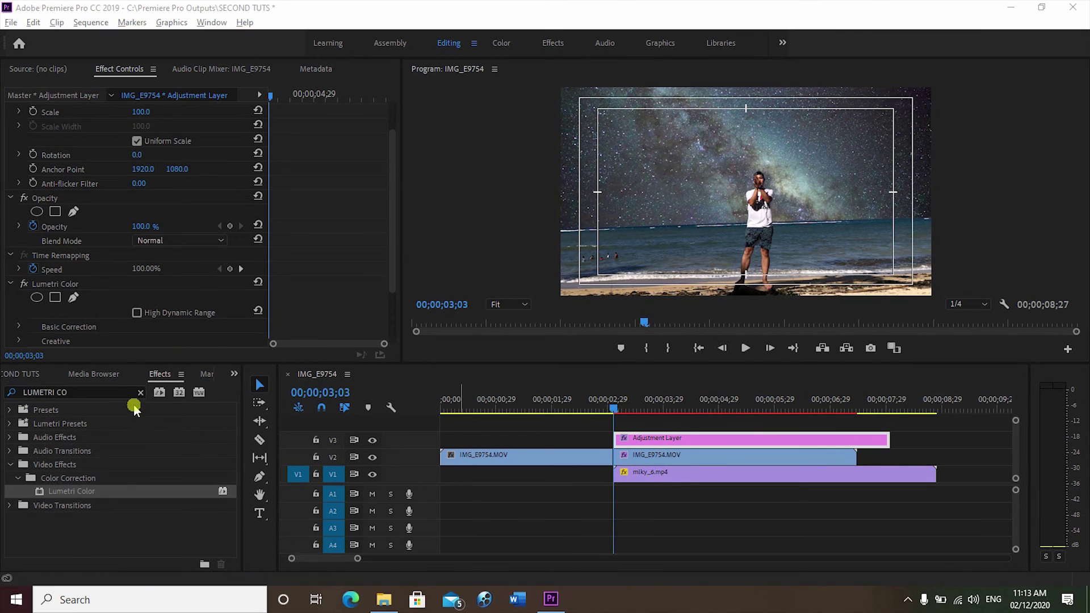
left_click(97, 493)
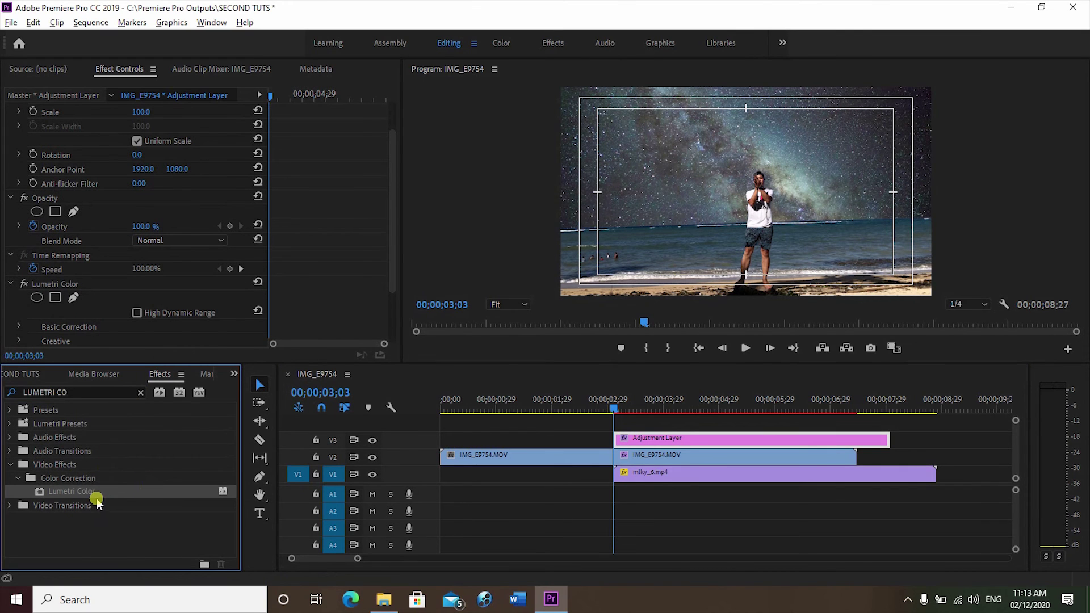
In Basic Correction, set Exposure -2.6, Contrast 27, Highlights 23, Temperature -111, Whites -20, Blacks -25
left_click(54, 287)
scroll(90, 324, "down", 2)
left_click(19, 259)
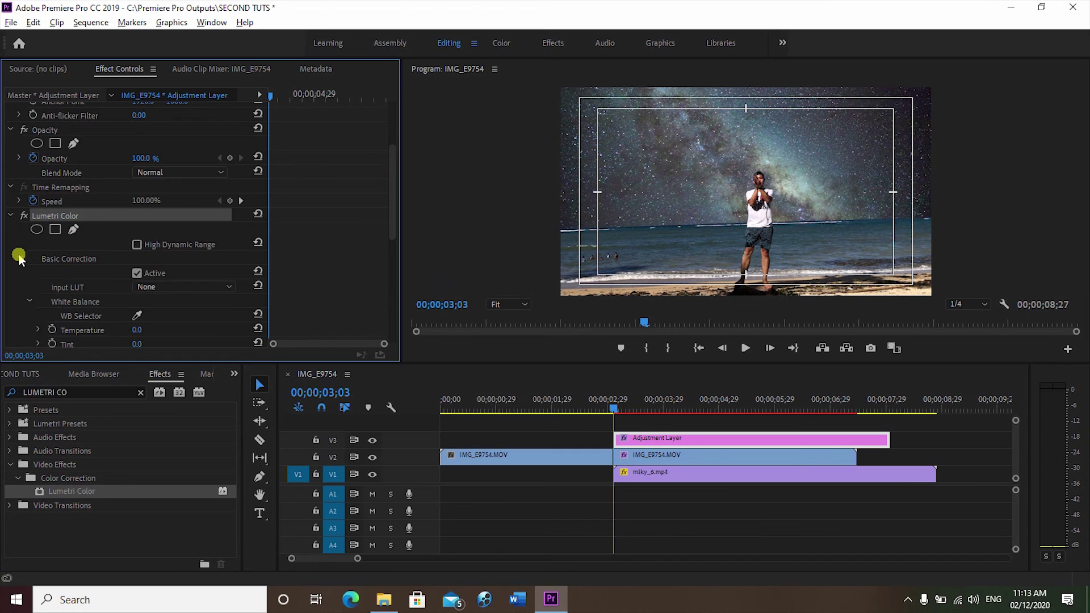
scroll(105, 276, "down", 1)
scroll(99, 281, "down", 1)
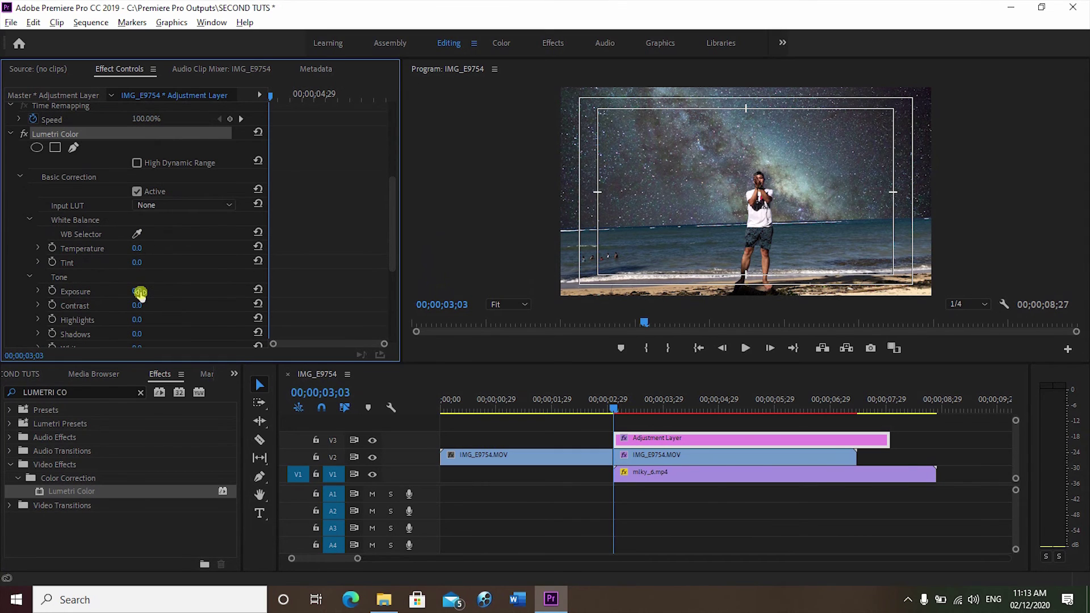
mouse_move(137, 291)
left_mouse_down()
mouse_move(108, 291)
mouse_move(134, 287)
left_mouse_up()
scroll(134, 285, "down", 1)
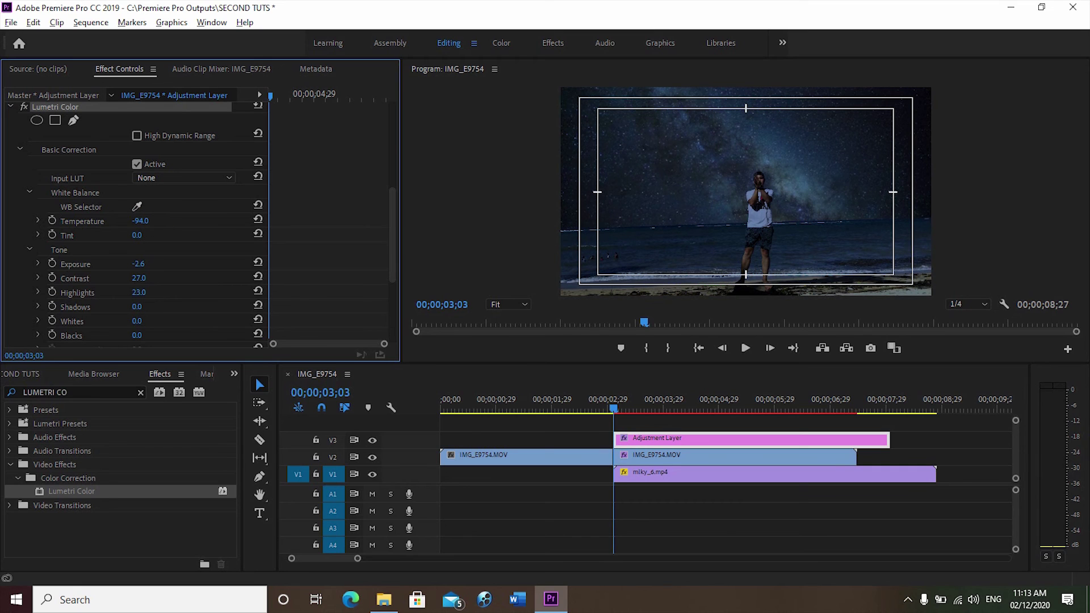
scroll(157, 226, "down", 2)
mouse_move(137, 280)
left_mouse_down()
mouse_move(159, 280)
mouse_move(149, 296)
mouse_move(132, 294)
left_mouse_up()
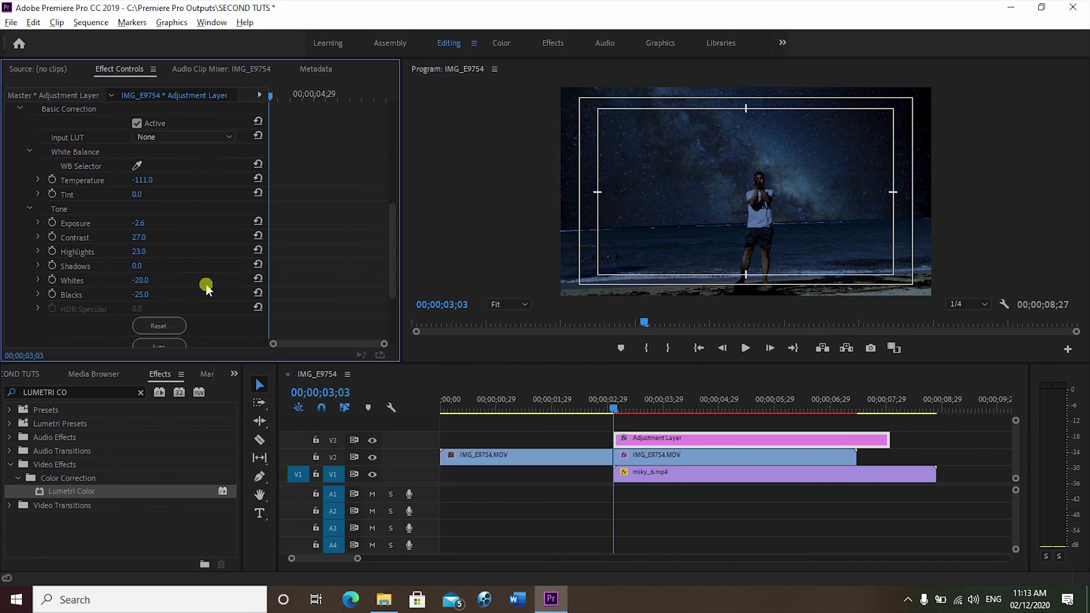
left_click(561, 405)
Preview the night grade, then trim the adjustment layer and mlky_6.mp4 to end with the beach clip
left_click(748, 348)
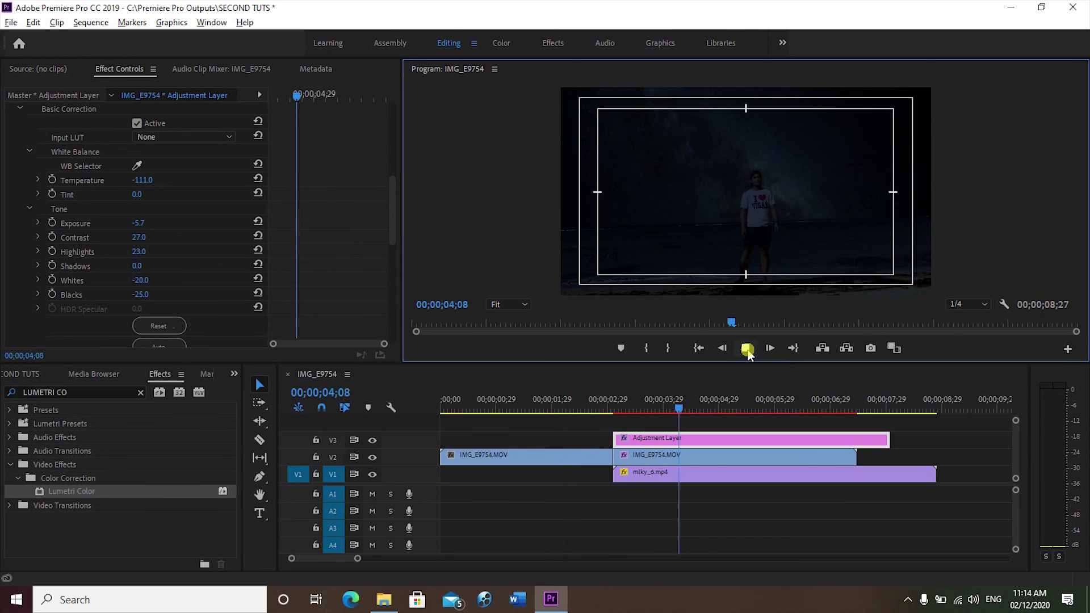
left_click(748, 348)
left_click(830, 440)
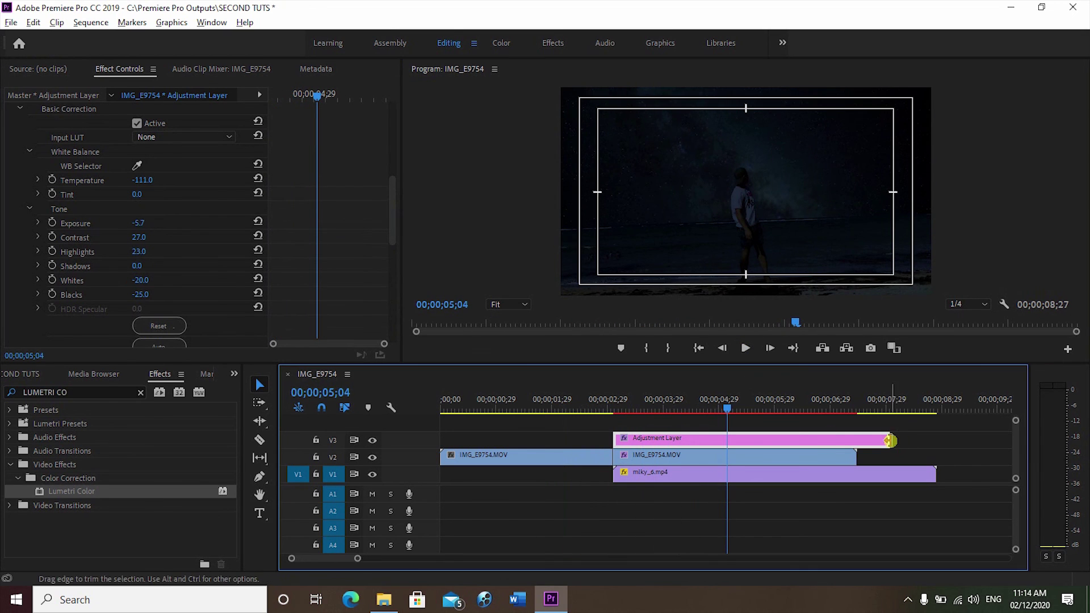
left_click_drag(889, 442, 857, 442)
left_click_drag(892, 479, 856, 479)
Play the sequence from the start and scrub from about 03;09 to 05;27 to review the night scene
key("Home")
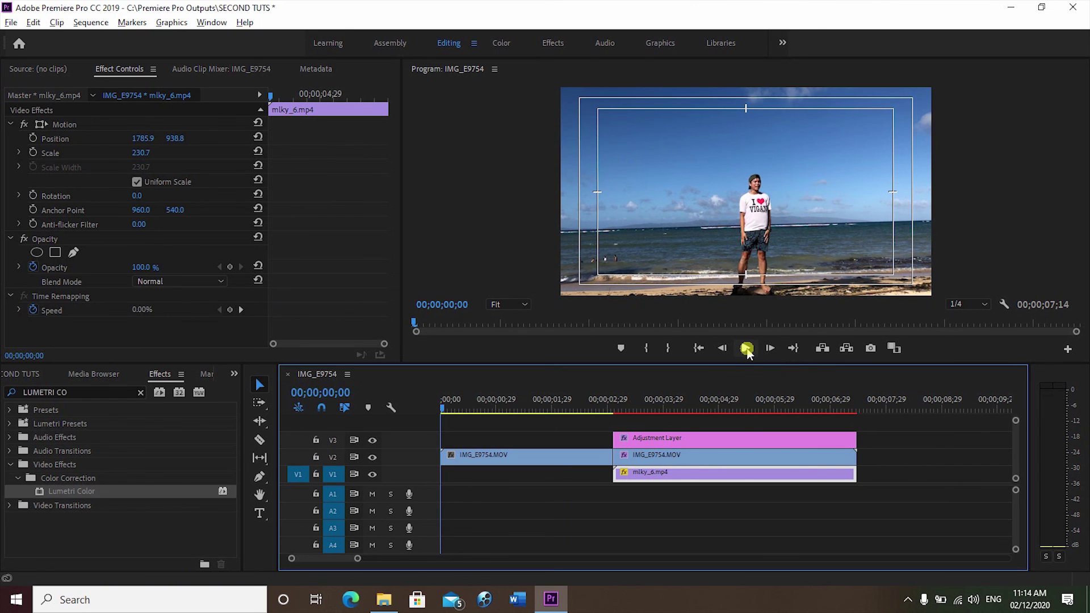
left_click(748, 349)
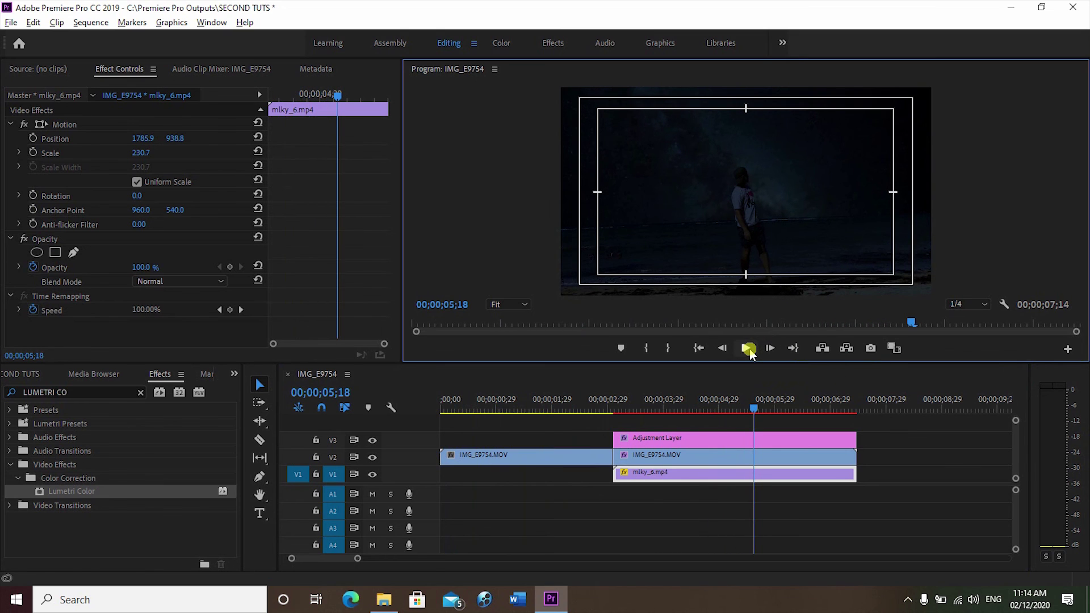
mouse_move(755, 410)
left_mouse_down()
mouse_move(629, 419)
mouse_move(709, 421)
left_mouse_up()
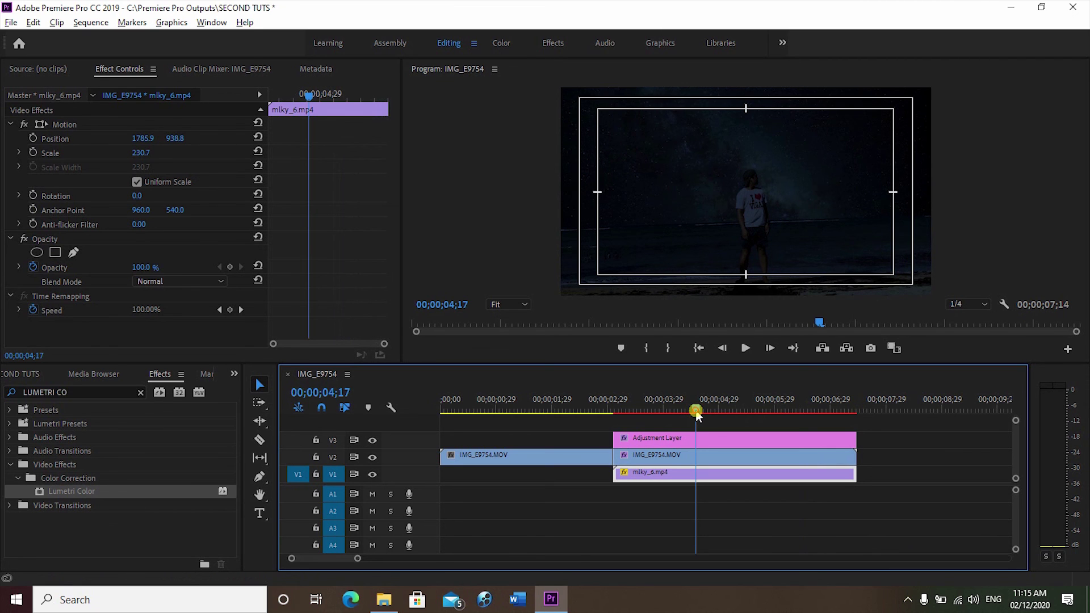
left_click_drag(698, 414, 846, 414)
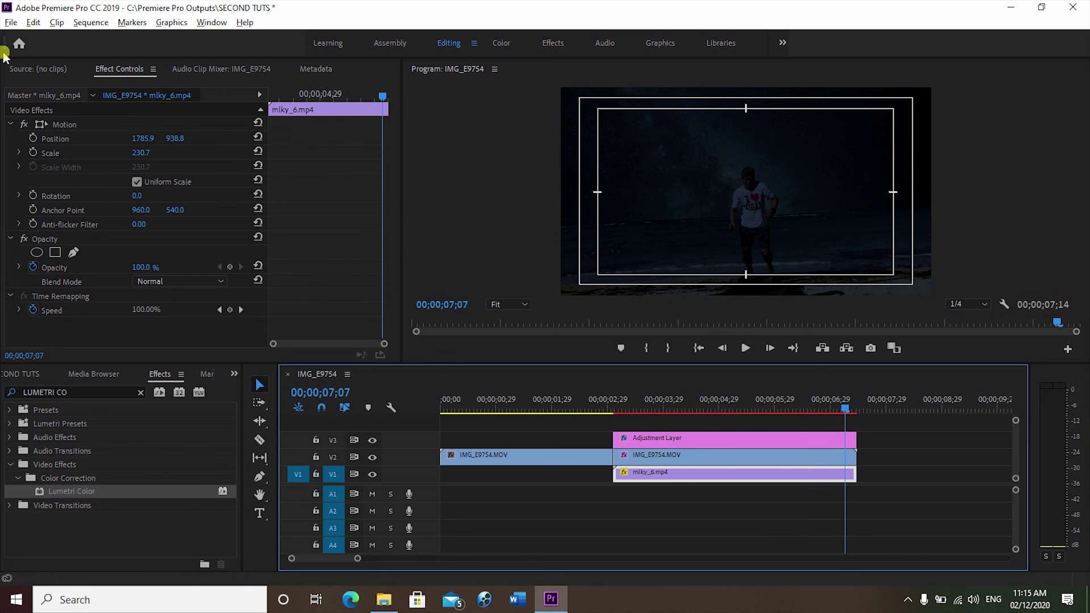